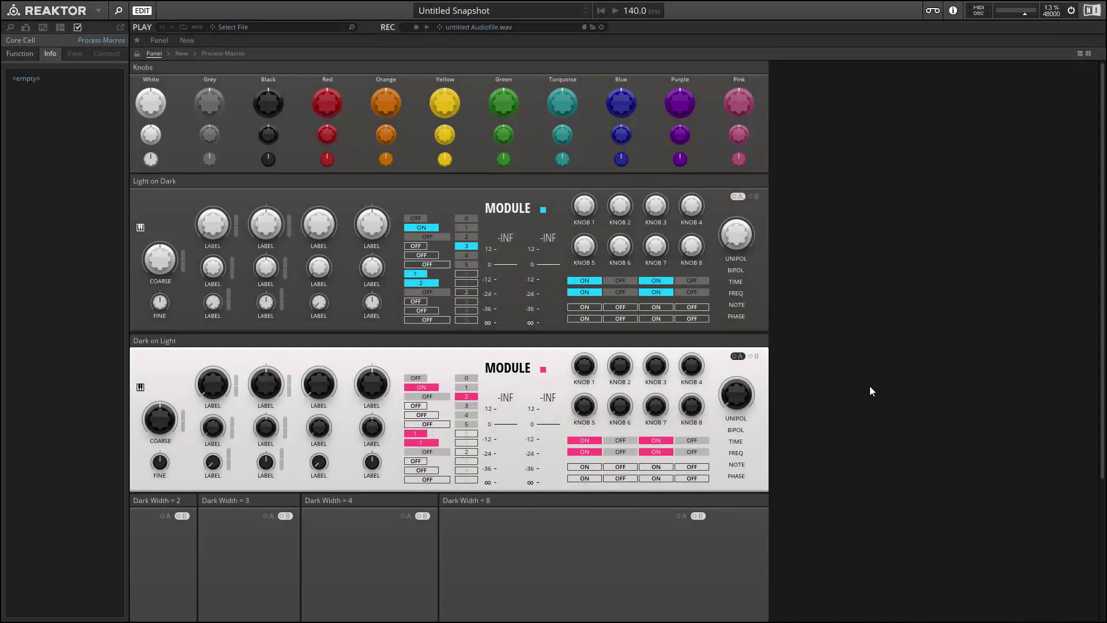
Select the top-level ensemble, then the Knobs and Light on Dark instruments to view their info
left_click(870, 386)
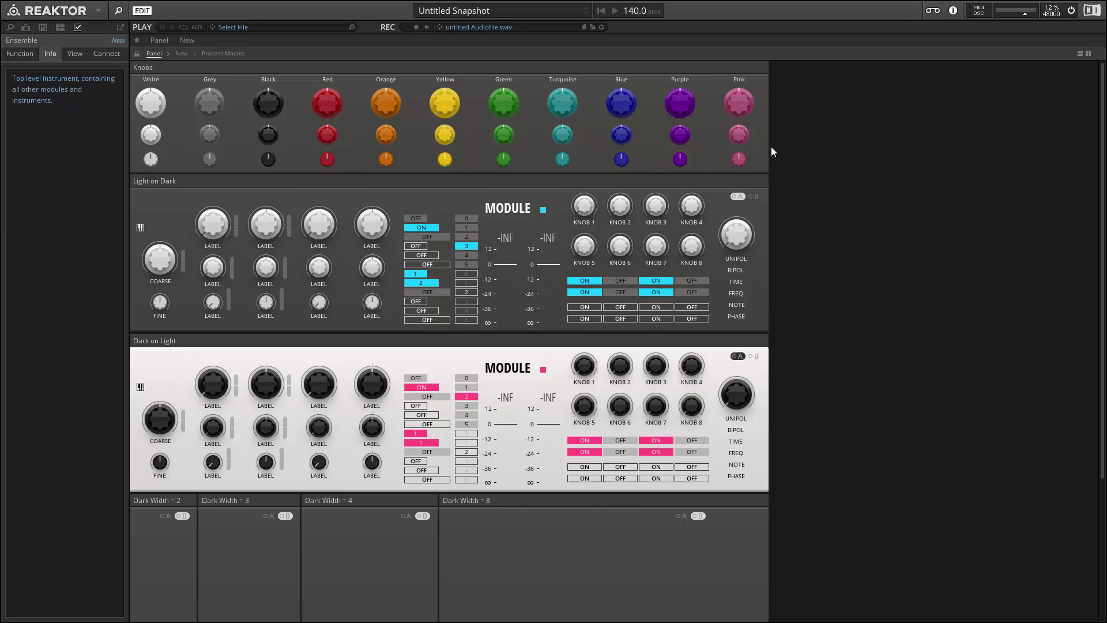
left_click(254, 72)
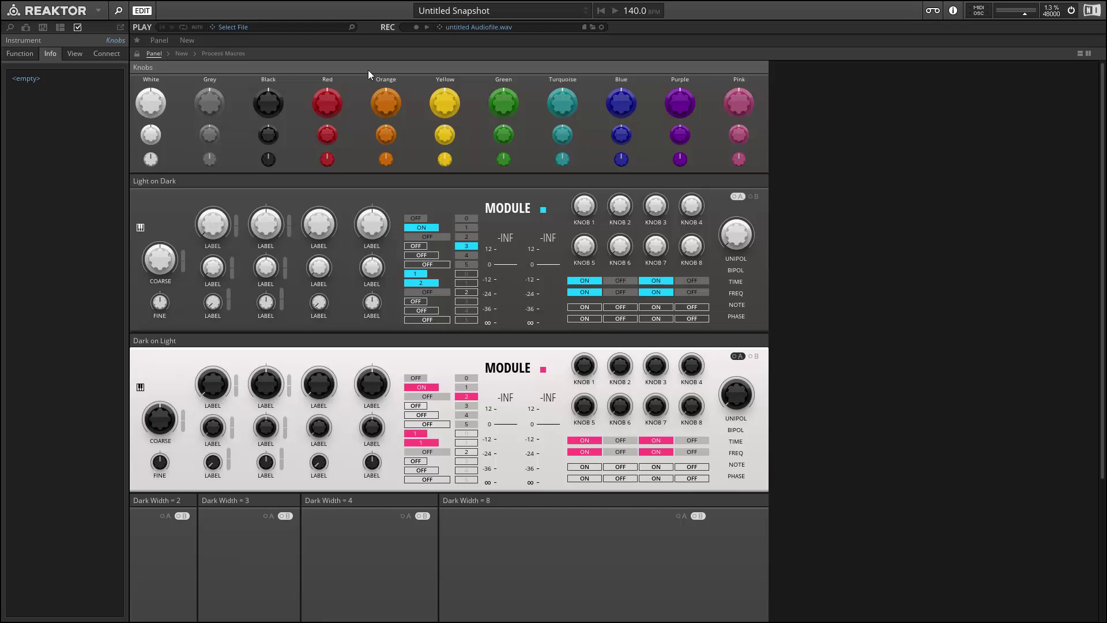
left_click(165, 182)
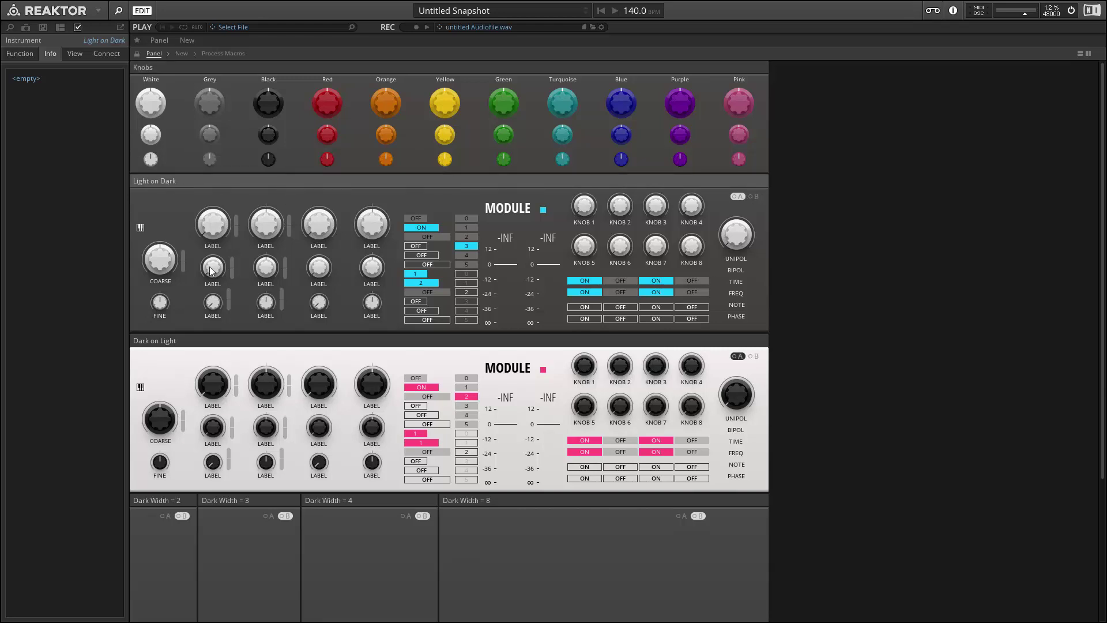
Explore the Light on Dark structure and its Mod Knob L macro, then return to the panel view
double_click(181, 216)
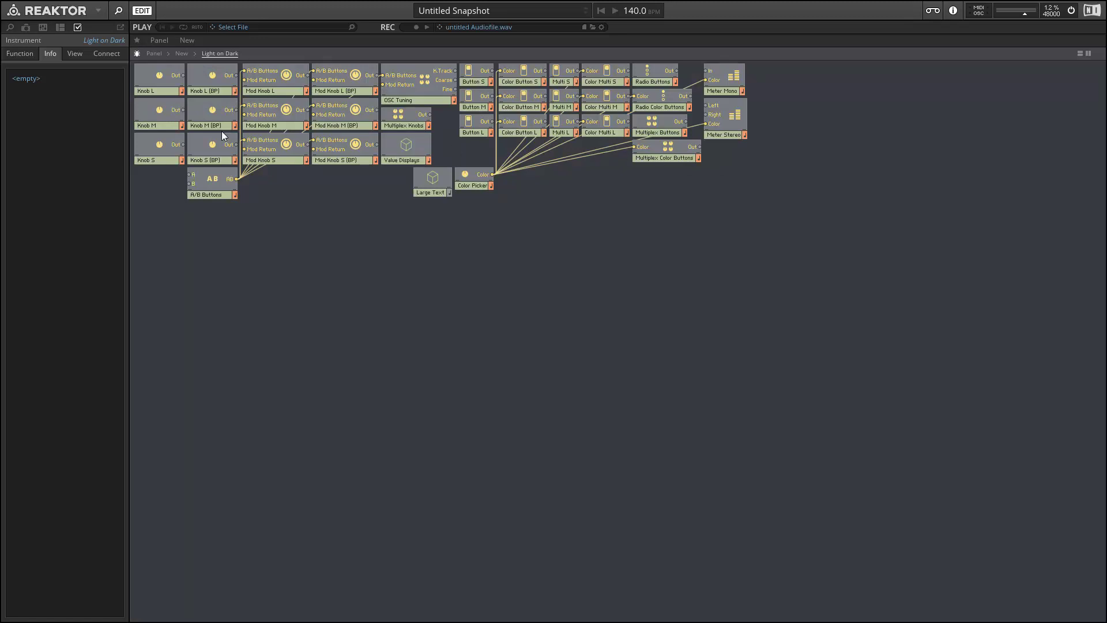
double_click(279, 78)
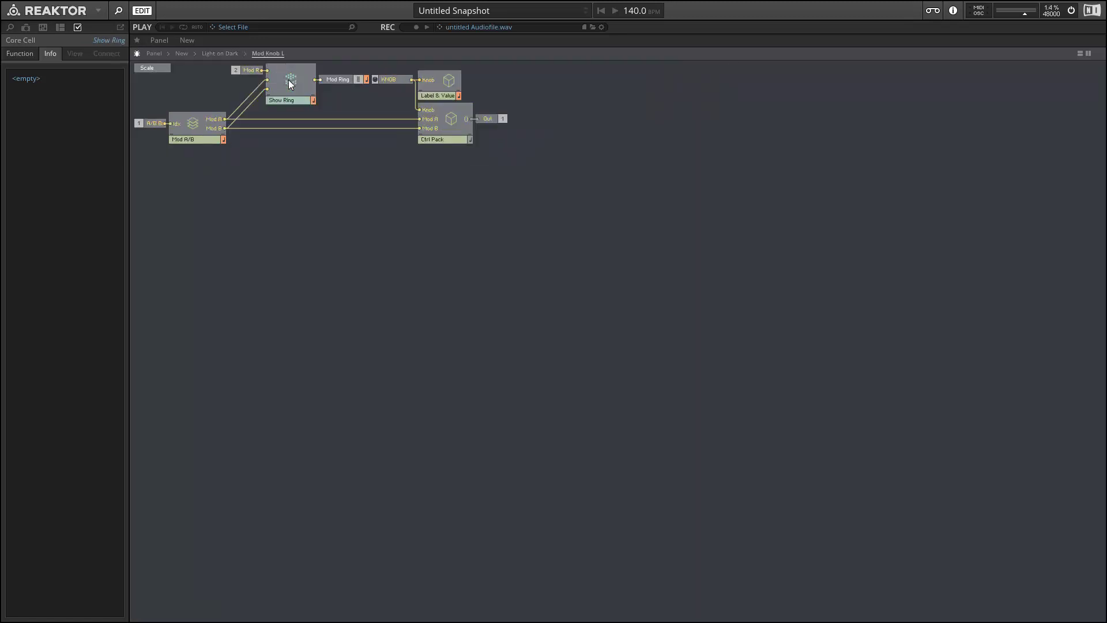
double_click(402, 185)
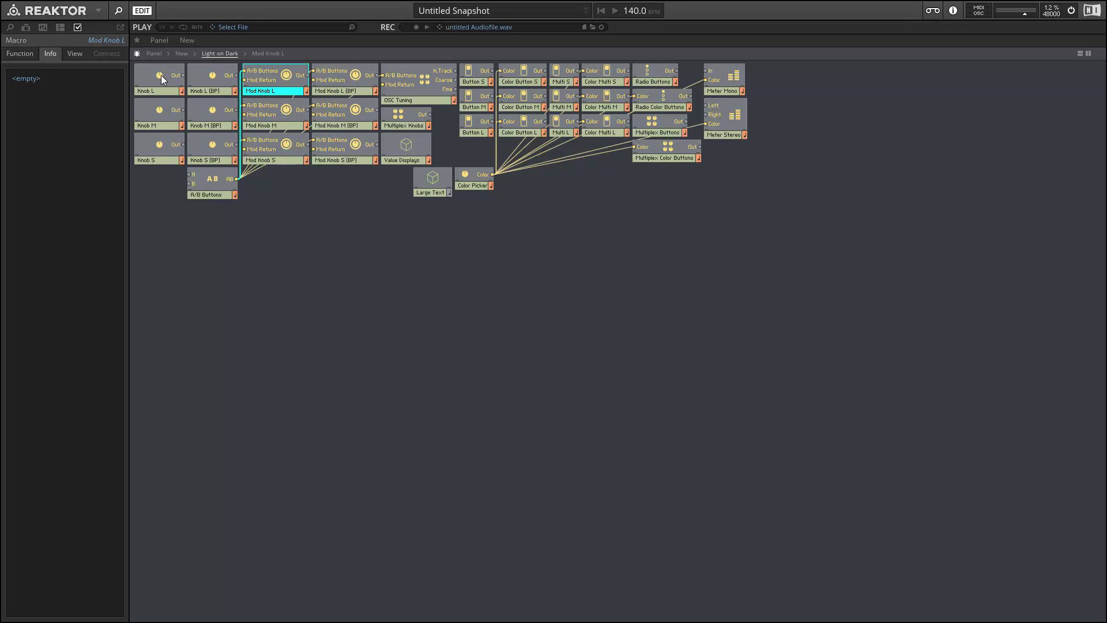
left_click(153, 53)
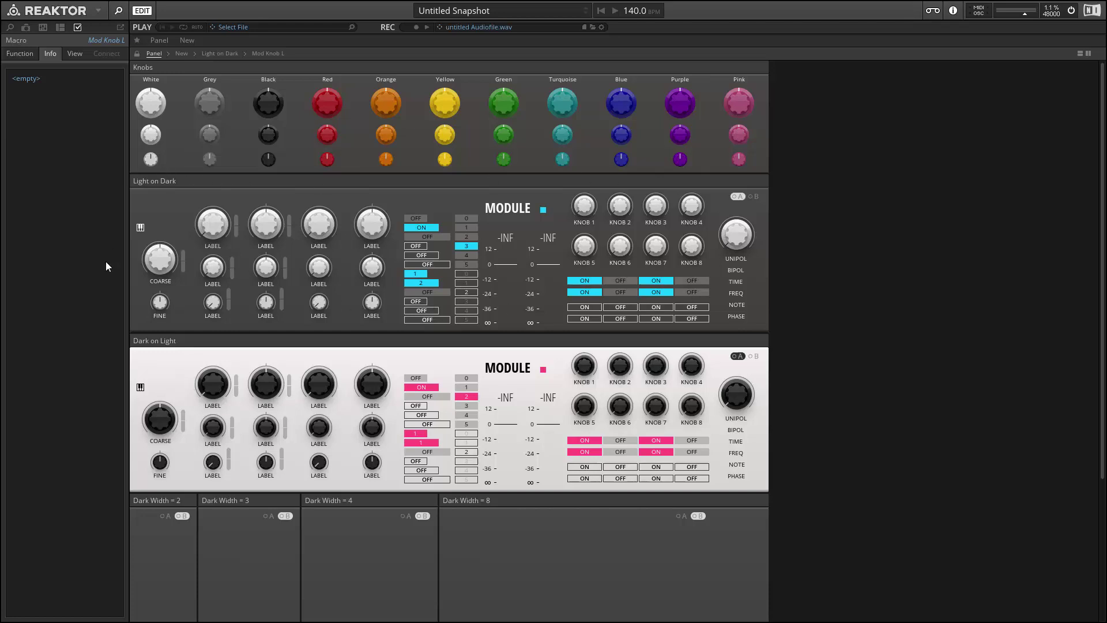
Select the Dark on Light instrument and scroll down through the view
left_click(197, 351)
scroll(201, 340, "down", 4)
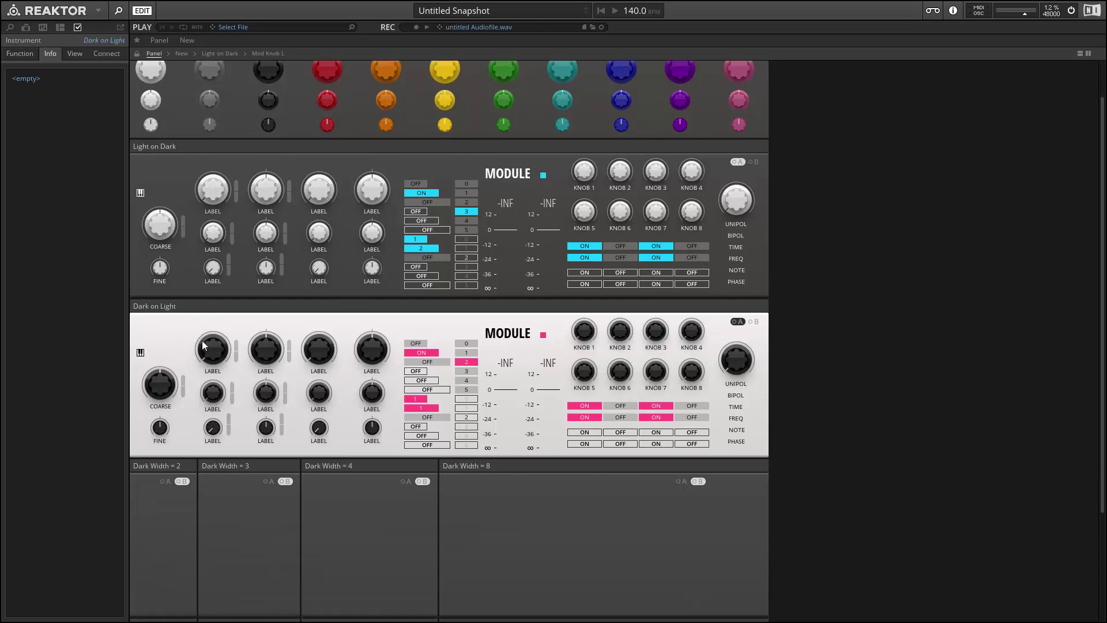
scroll(202, 339, "down", 1)
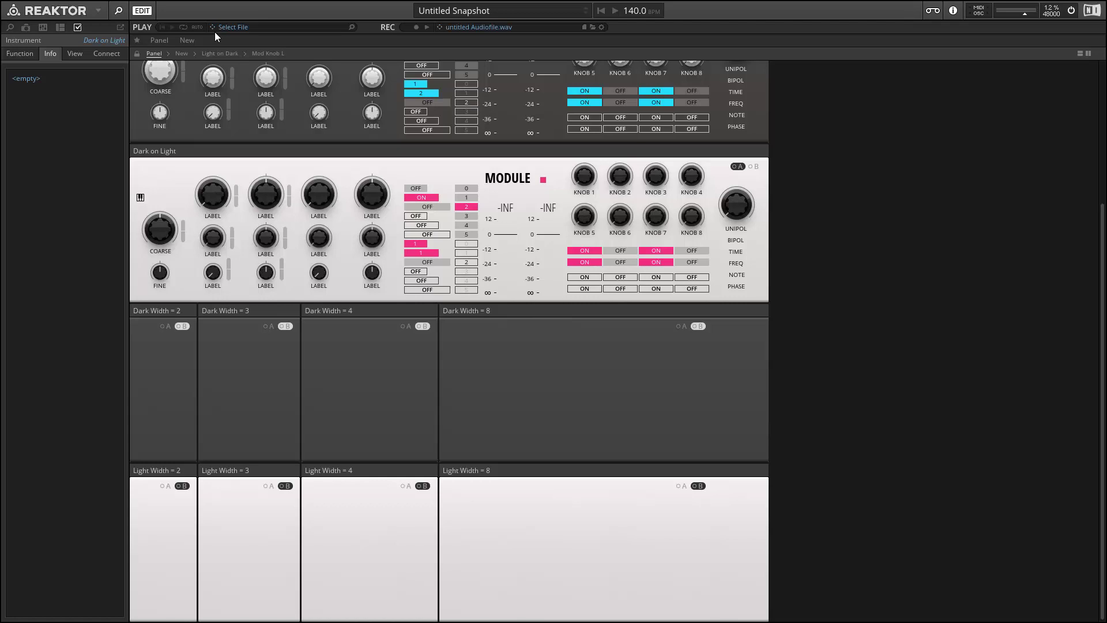
Show the New ensemble's structure and place Process Macros right beside System Info
left_click(185, 52)
left_click_drag(441, 216, 507, 179)
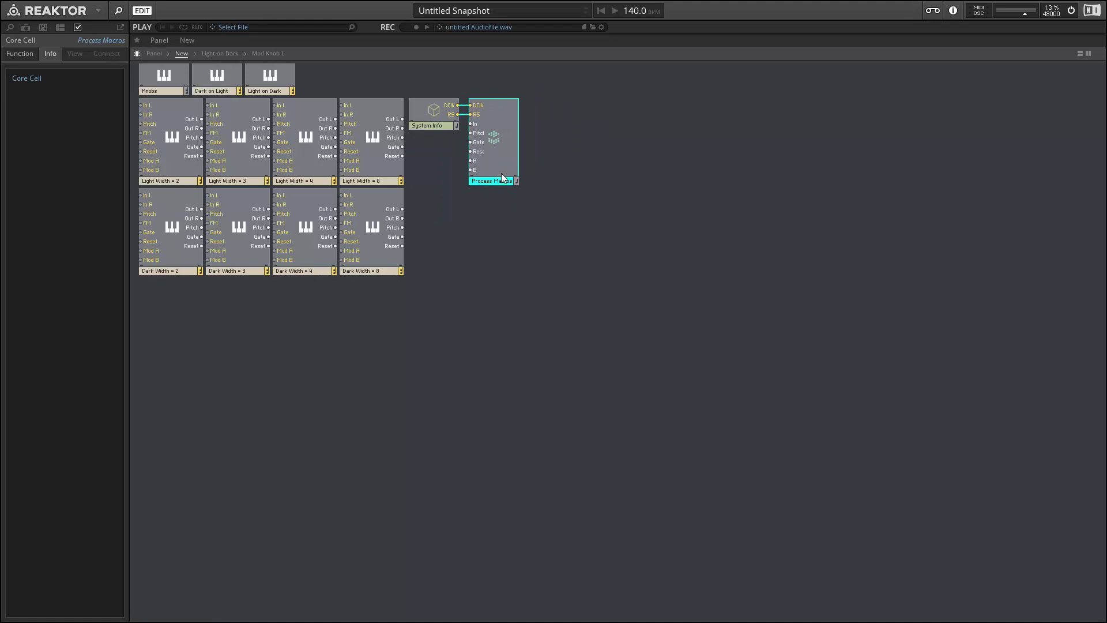
double_click(500, 157)
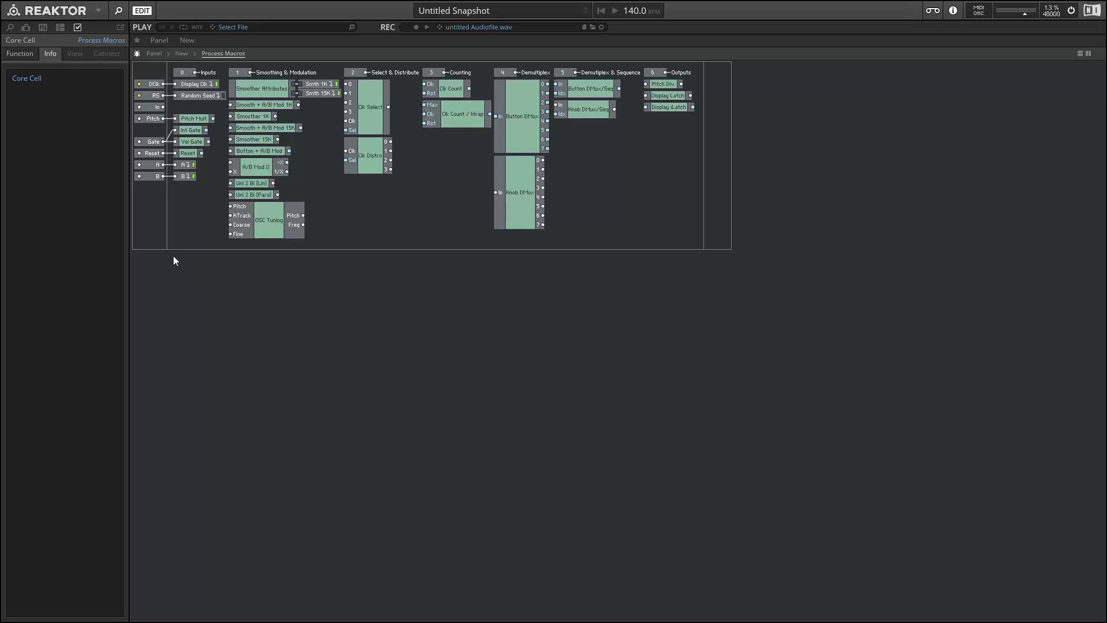
double_click(364, 223)
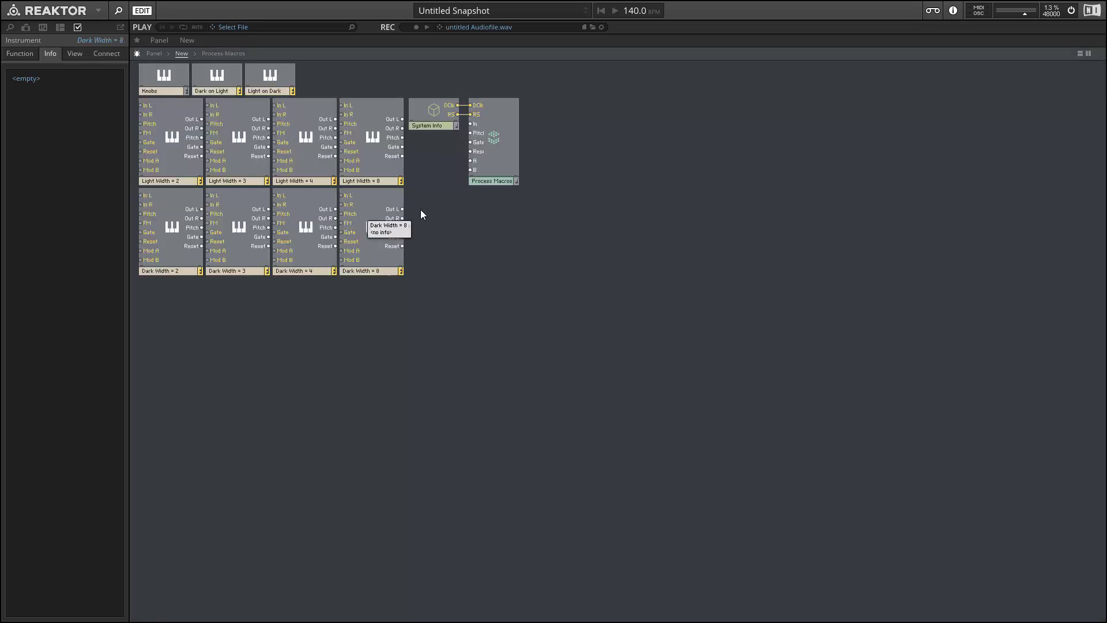
left_click(486, 198)
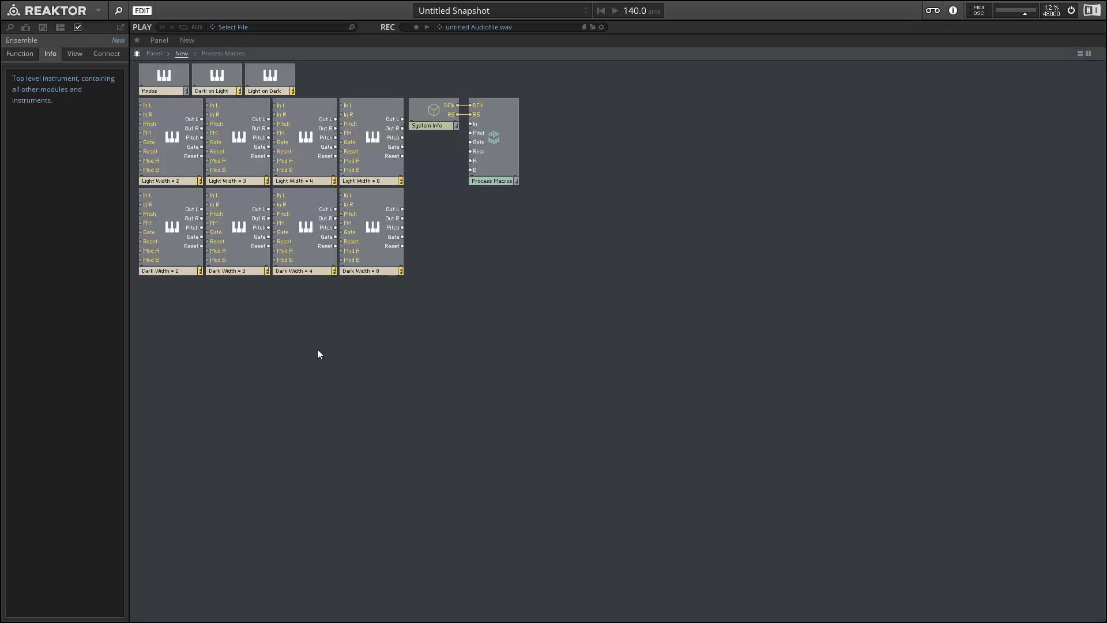
Open Dark Width = 2 and select its Process core cell and Panel macro to trace their wiring
double_click(178, 248)
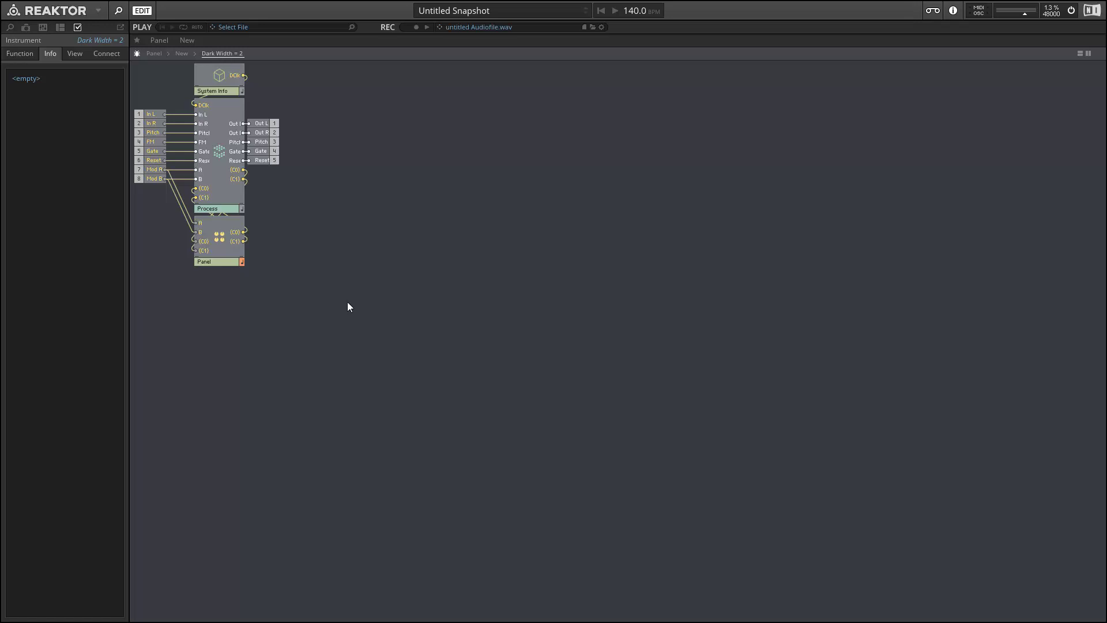
left_click(211, 91)
left_click(218, 176)
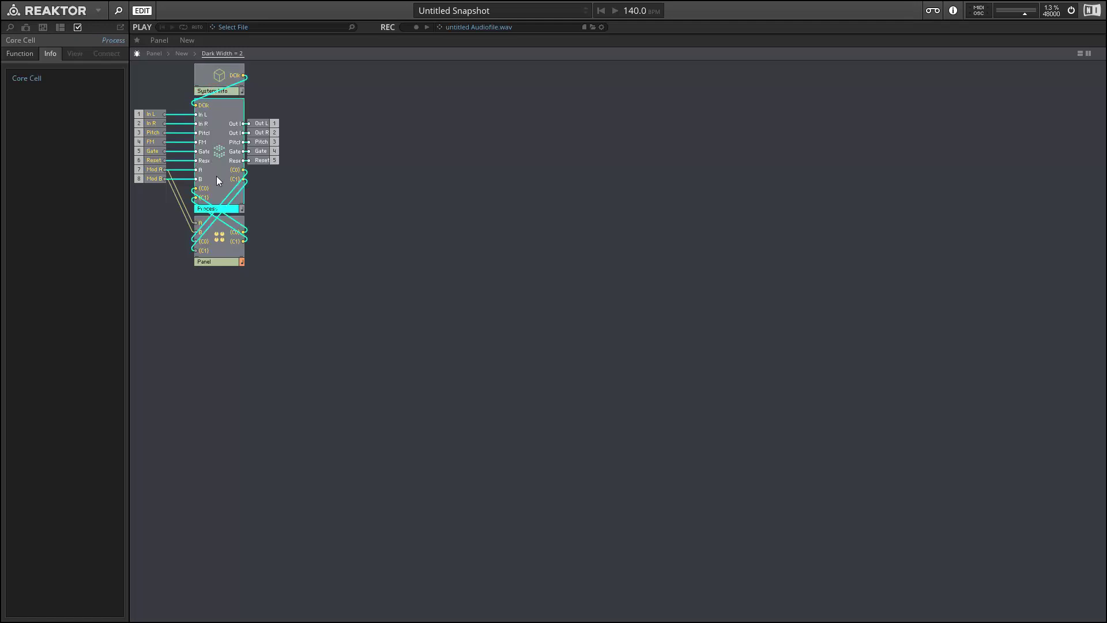
left_click(216, 254)
left_click(299, 283)
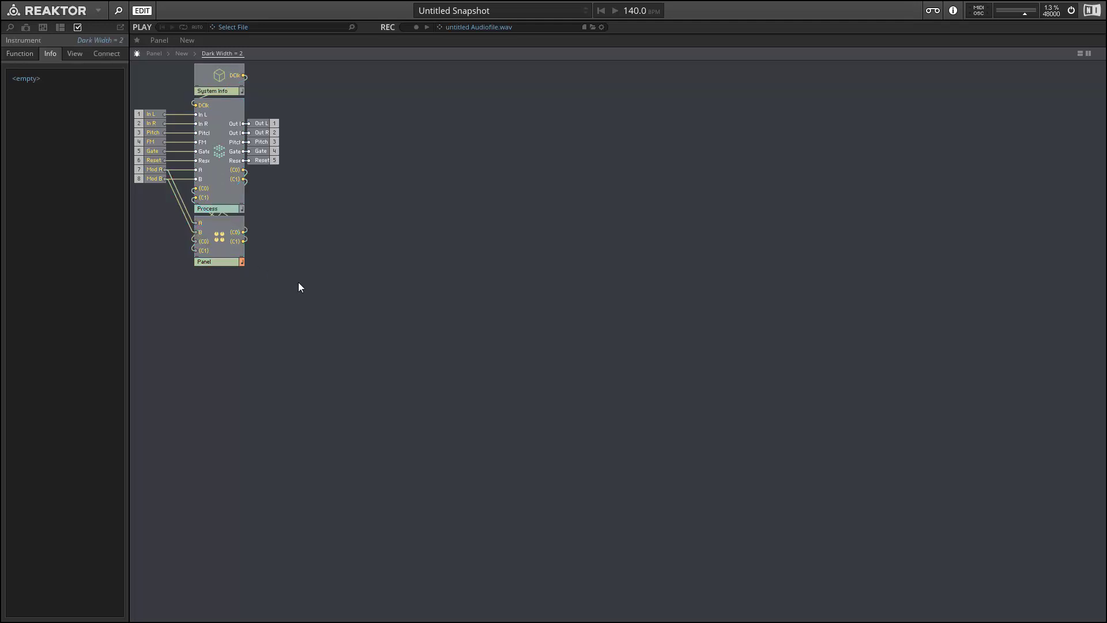
Inspect the System Info and Panel macros of Dark Width = 2, then open the Process core cell
double_click(210, 85)
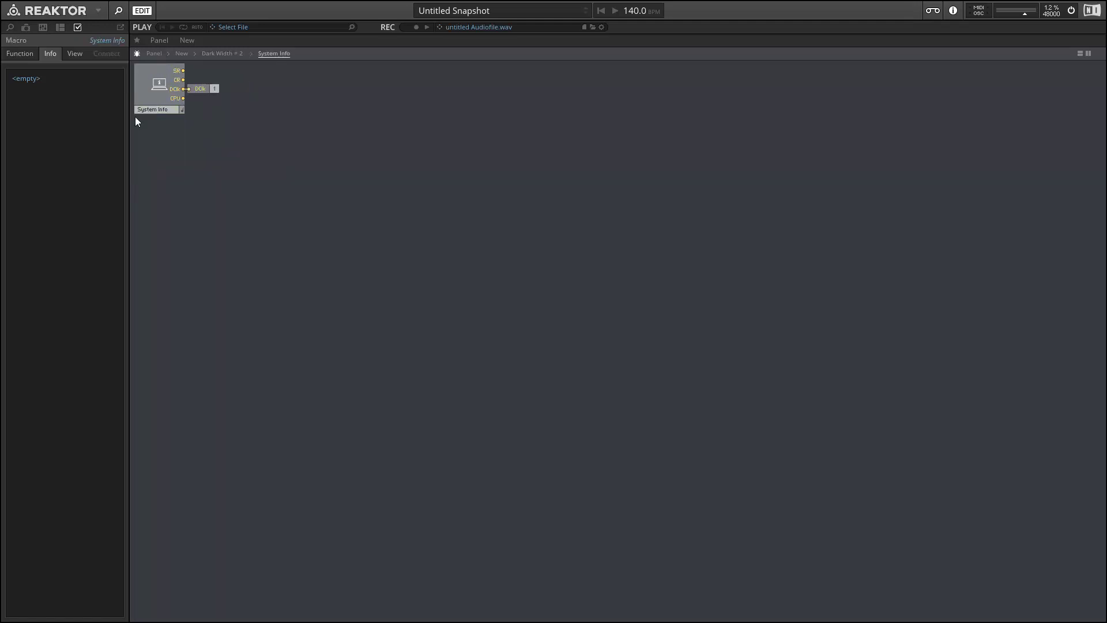
double_click(209, 143)
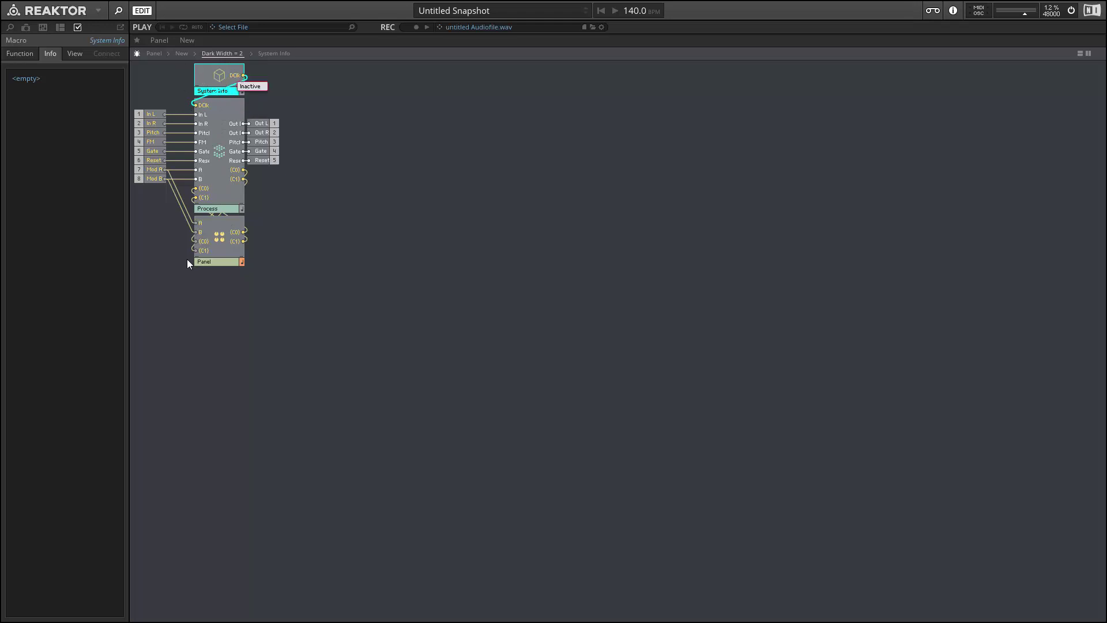
double_click(223, 237)
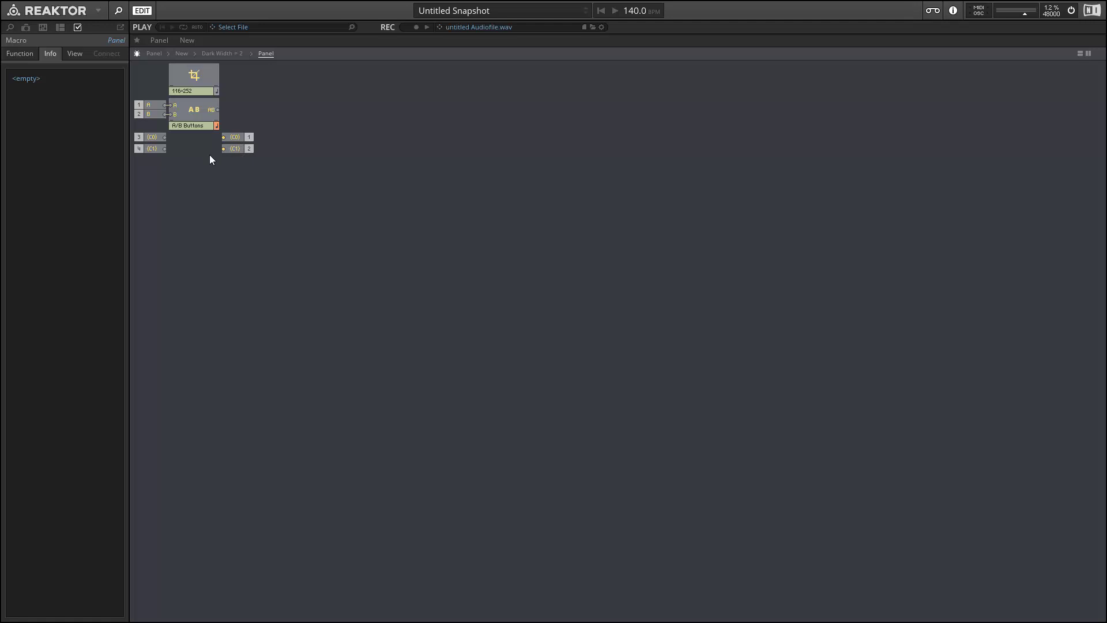
left_click(157, 56)
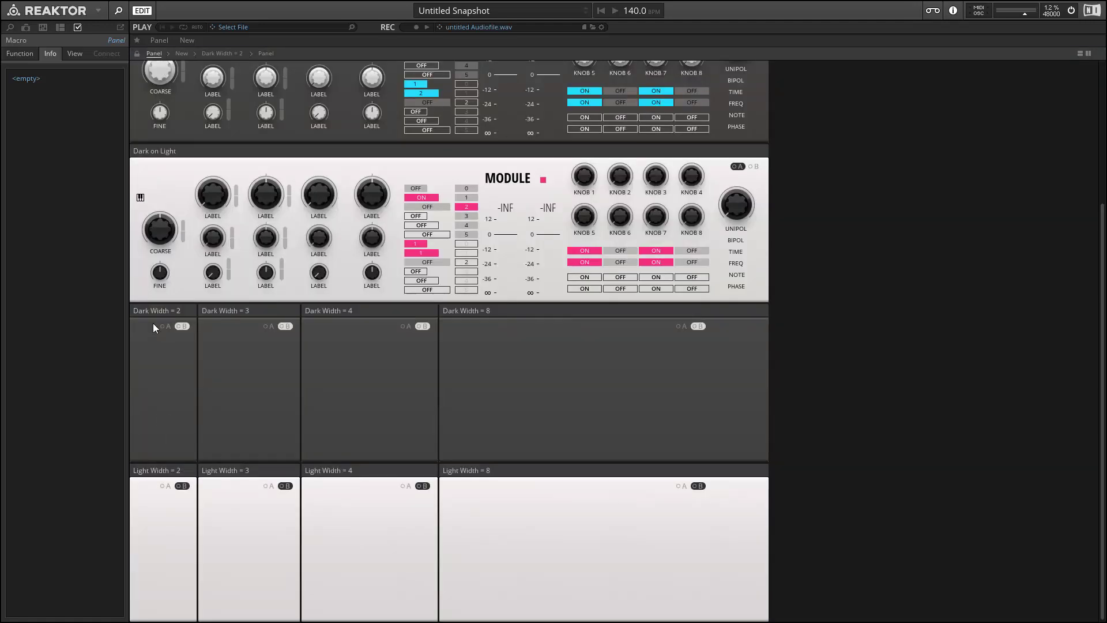
left_click(265, 53)
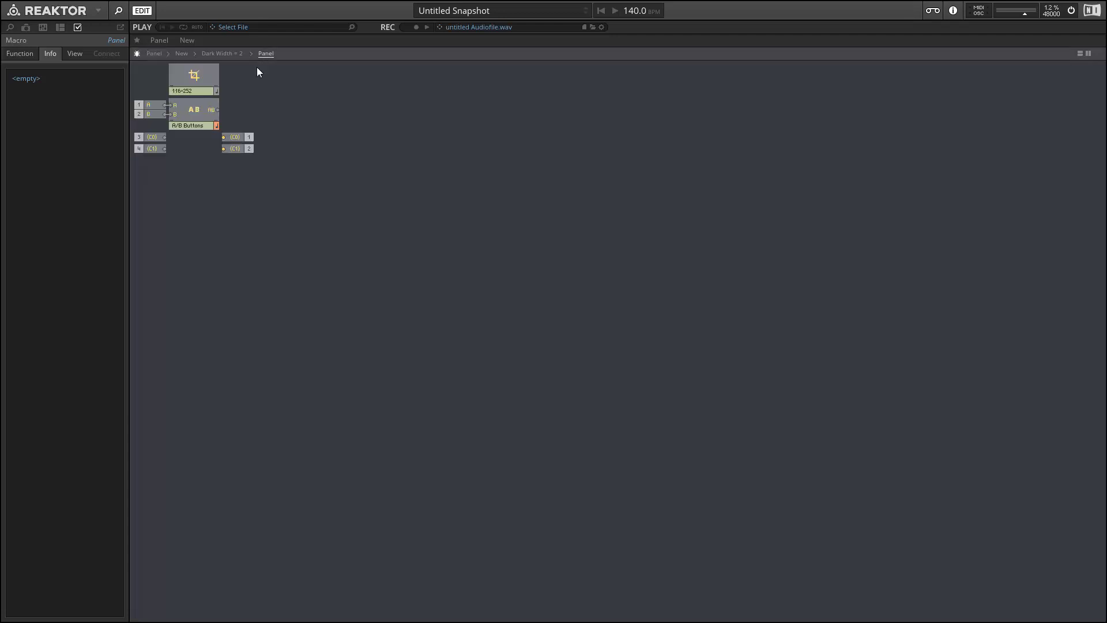
double_click(255, 114)
left_click(175, 273)
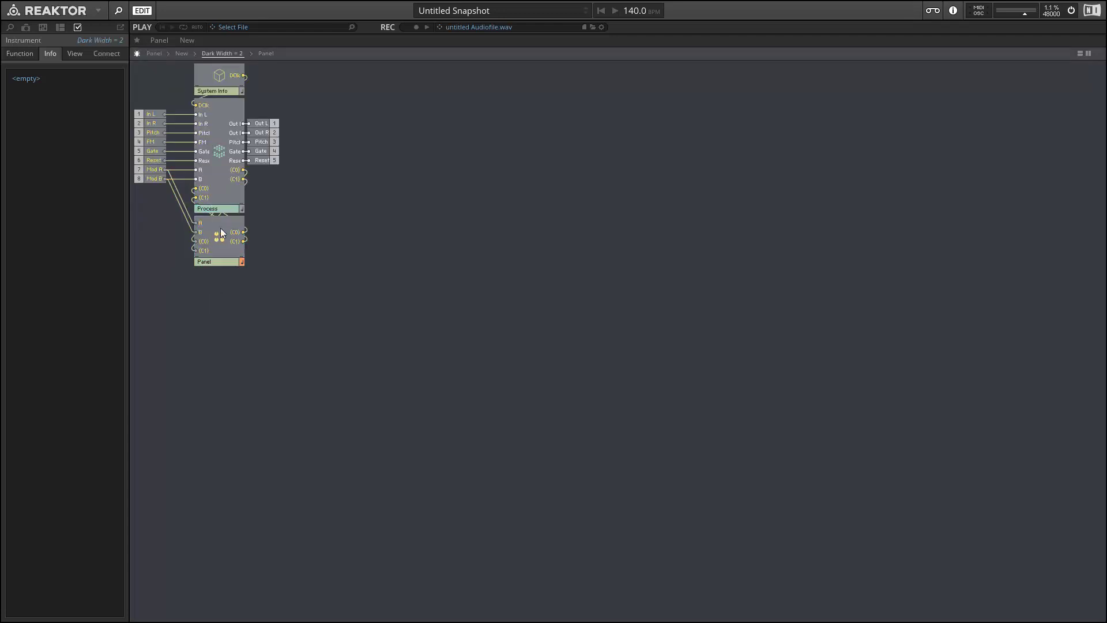
double_click(217, 169)
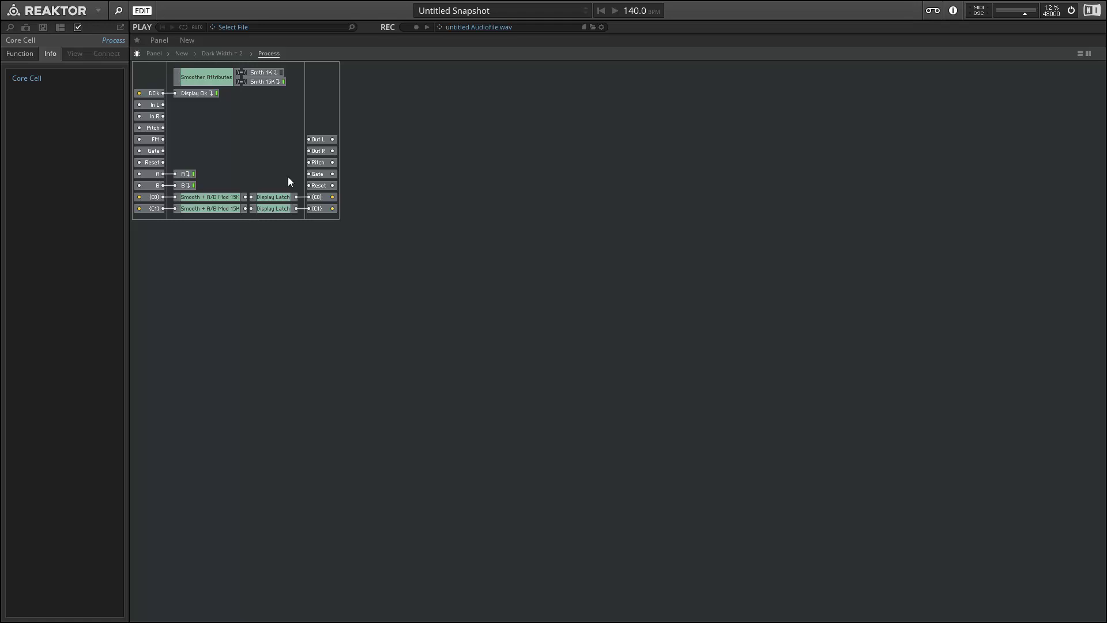
Leave the Process core cell and return up to the New ensemble level
double_click(256, 139)
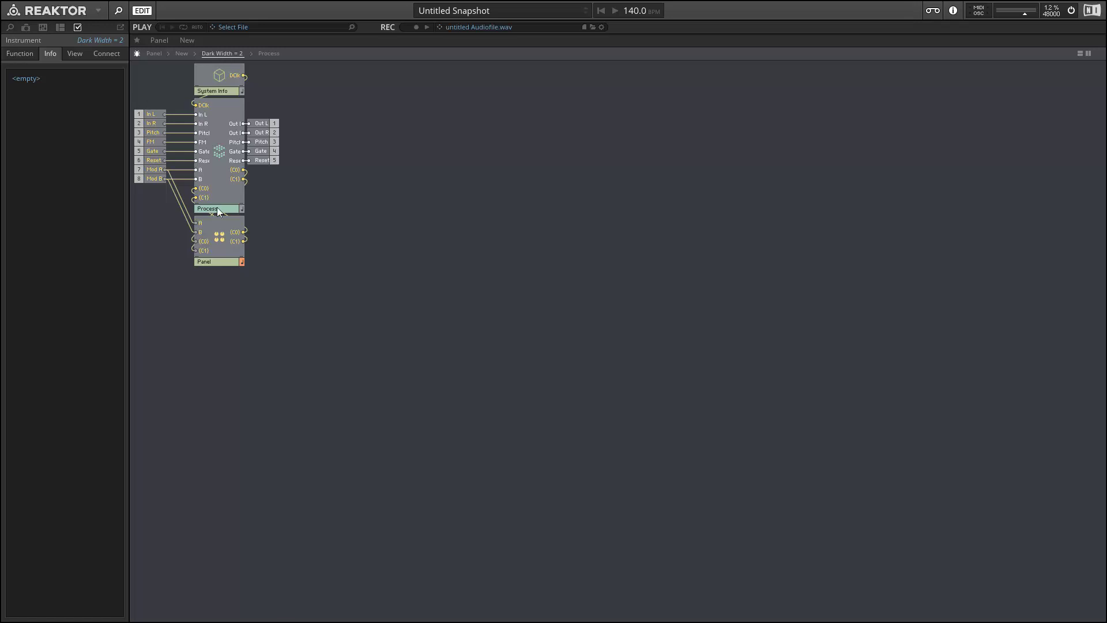
double_click(290, 213)
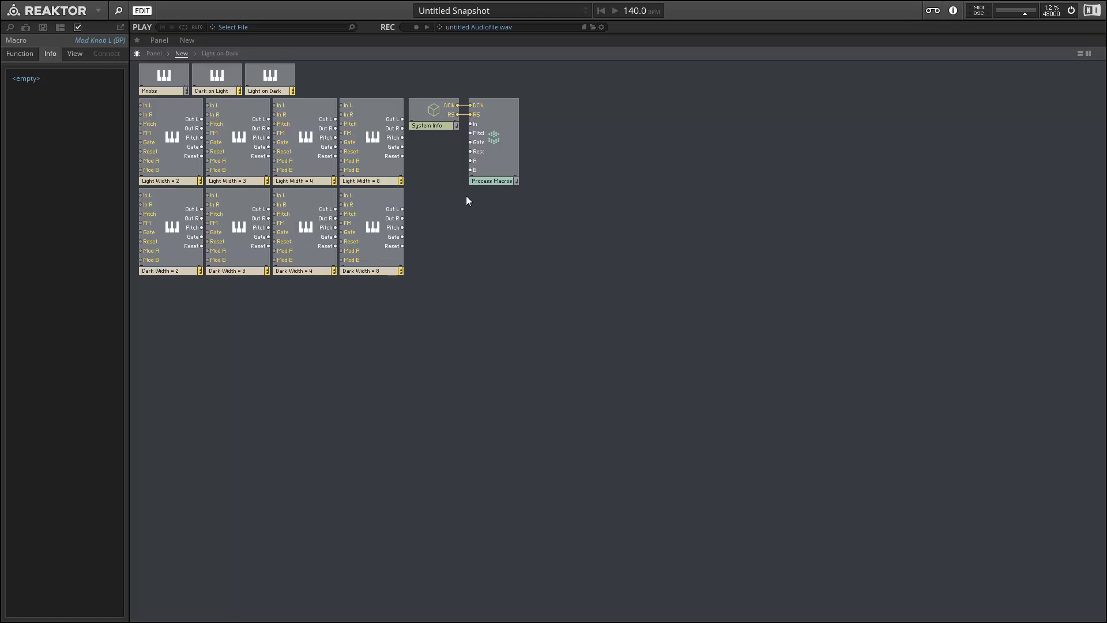
Move the Dark Width = 2 macro to the right and go up to the control macro library
left_click(174, 242)
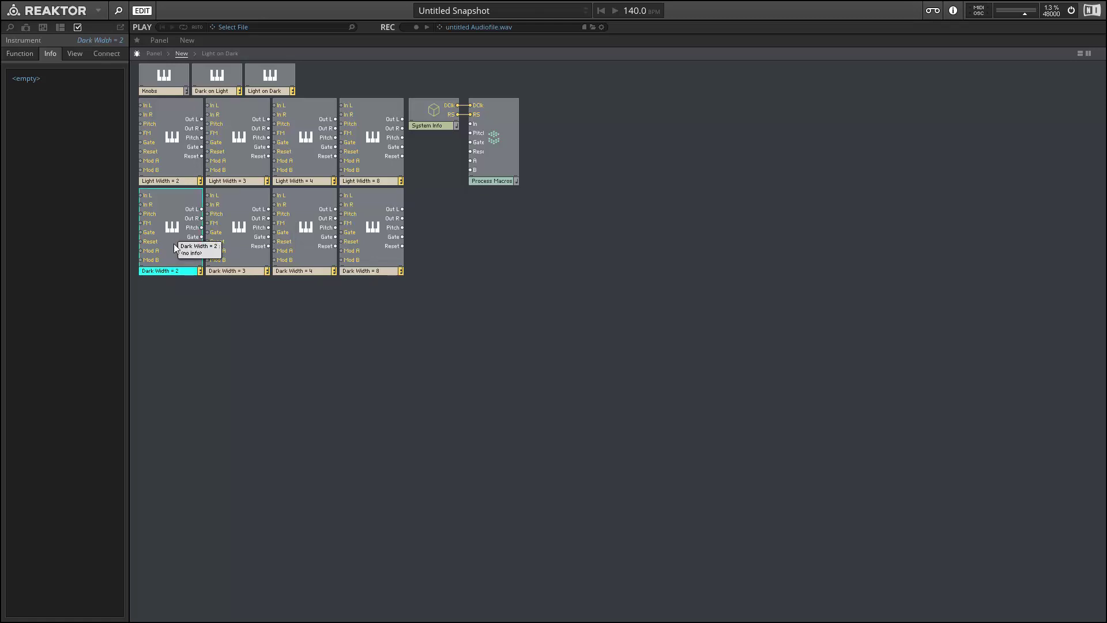
left_click_drag(174, 247, 602, 269)
double_click(573, 242)
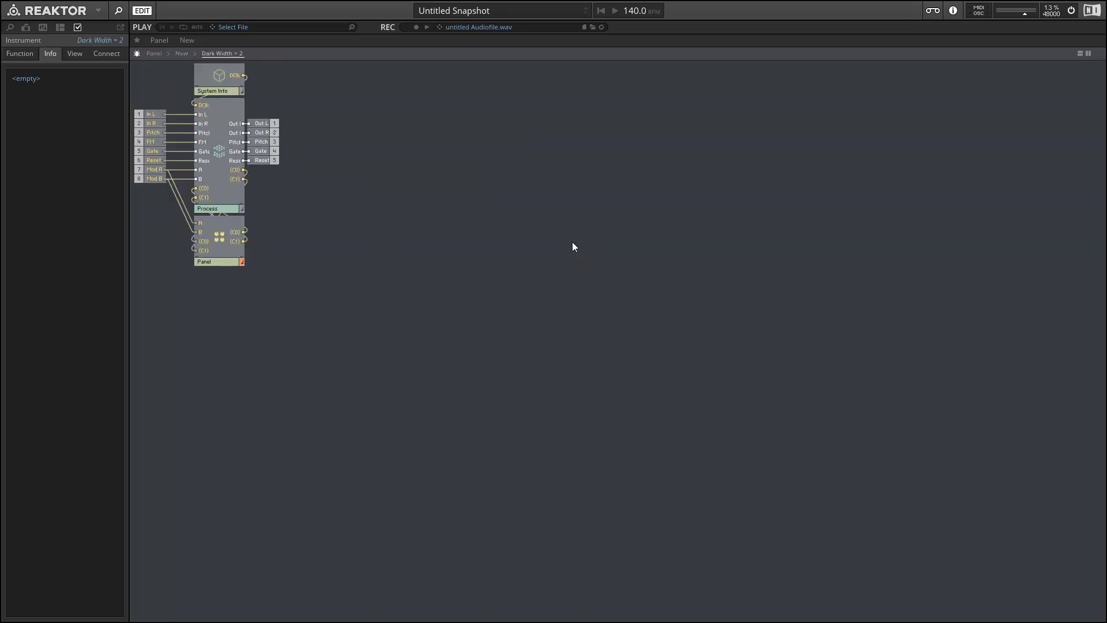
double_click(484, 237)
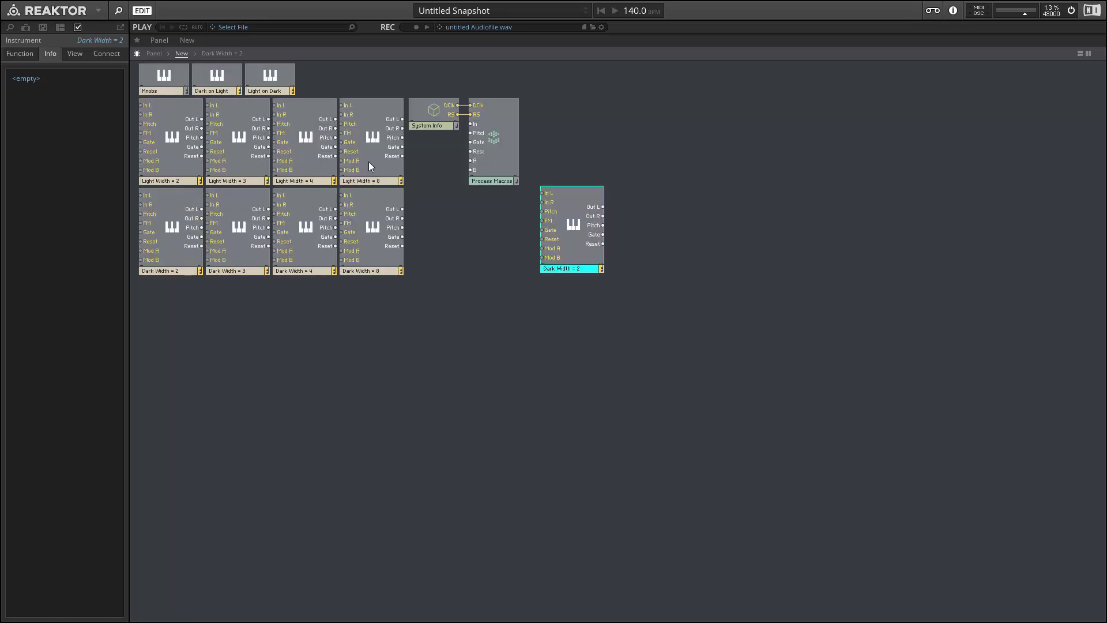
Browse the Dark on Light set's Mod Knob L (BP), then open the Light on Dark set
double_click(218, 83)
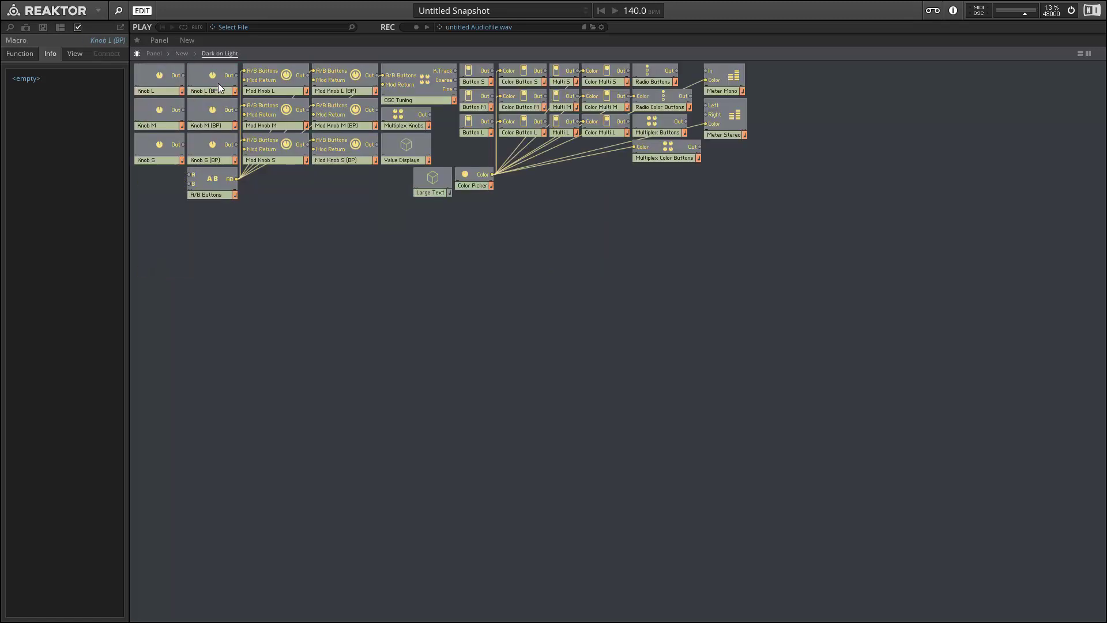
left_click(328, 88)
double_click(294, 235)
double_click(270, 75)
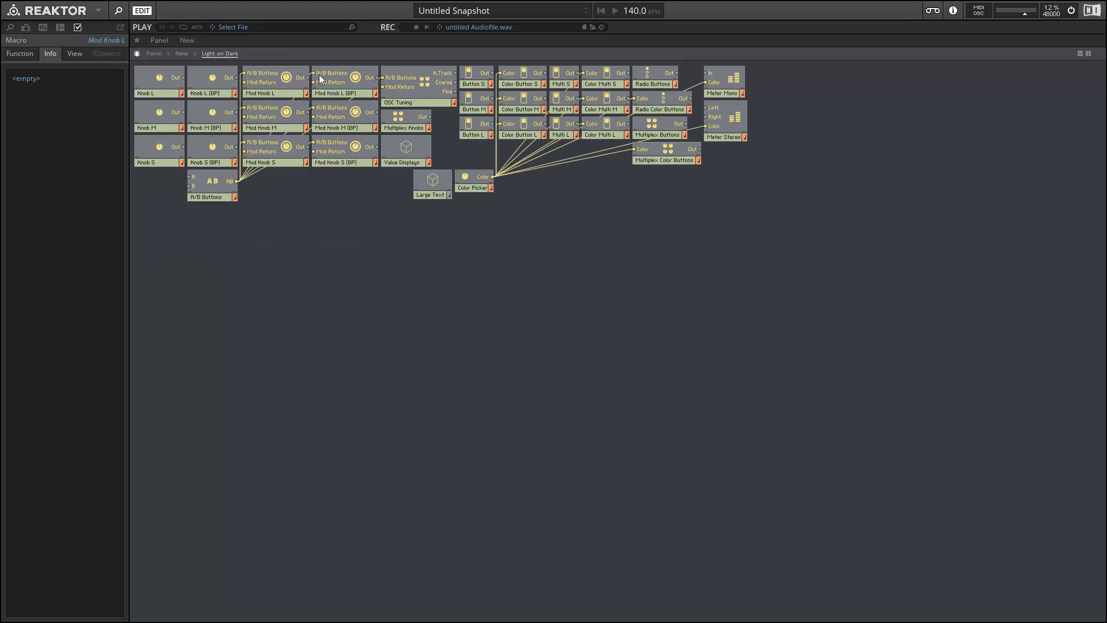
Select Light on Dark's Mod Knob L (BP), then open the Panel macro inside Dark Width = 2
left_click(341, 88)
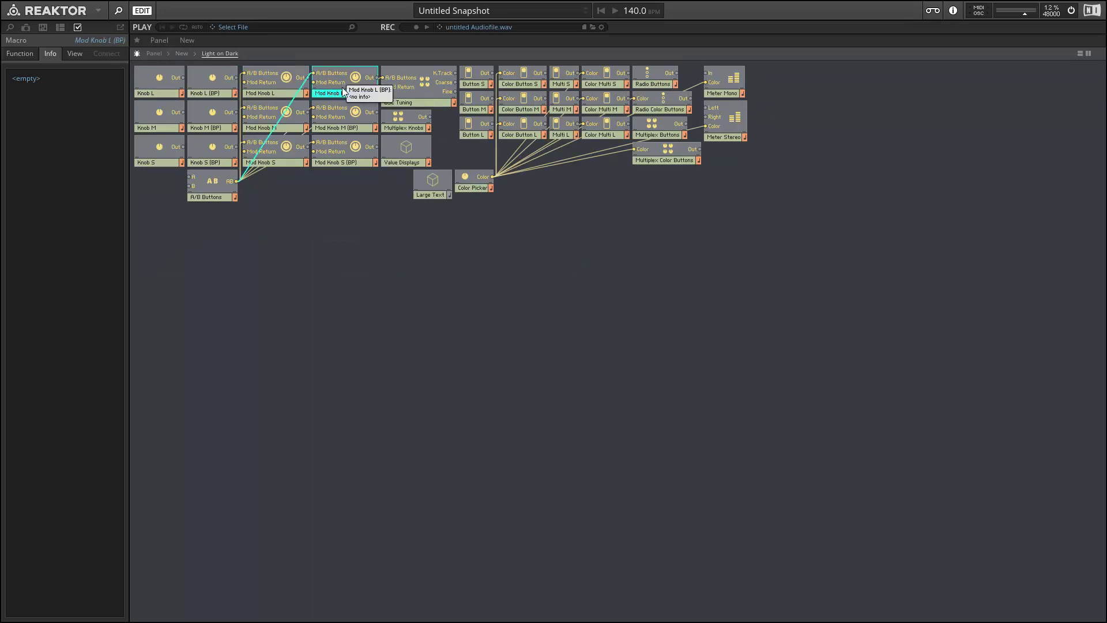
left_click(366, 227)
double_click(366, 225)
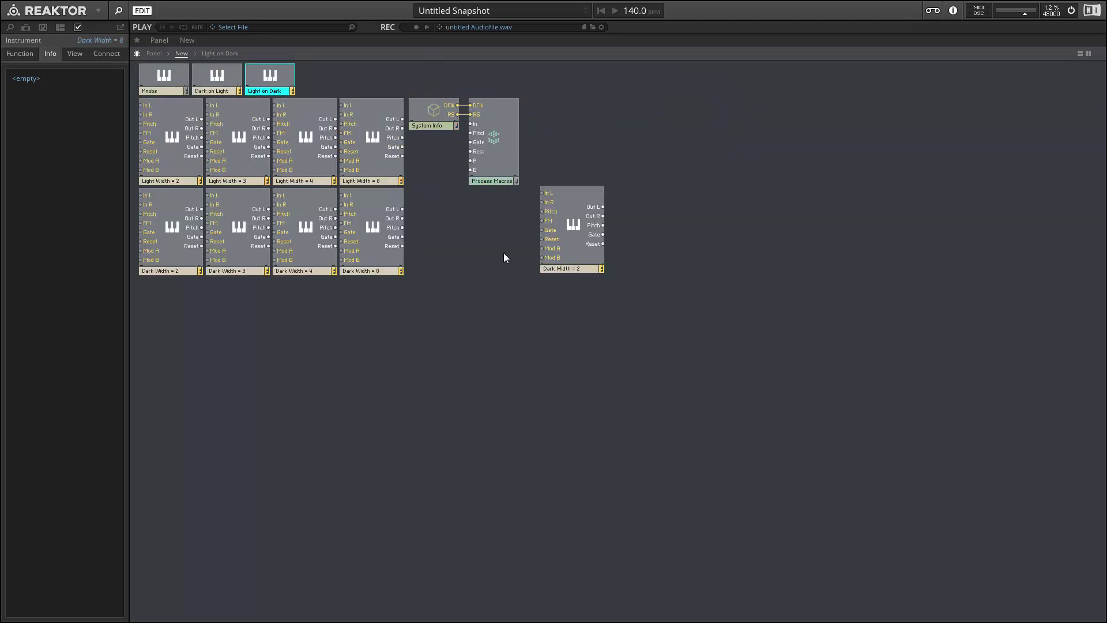
double_click(569, 243)
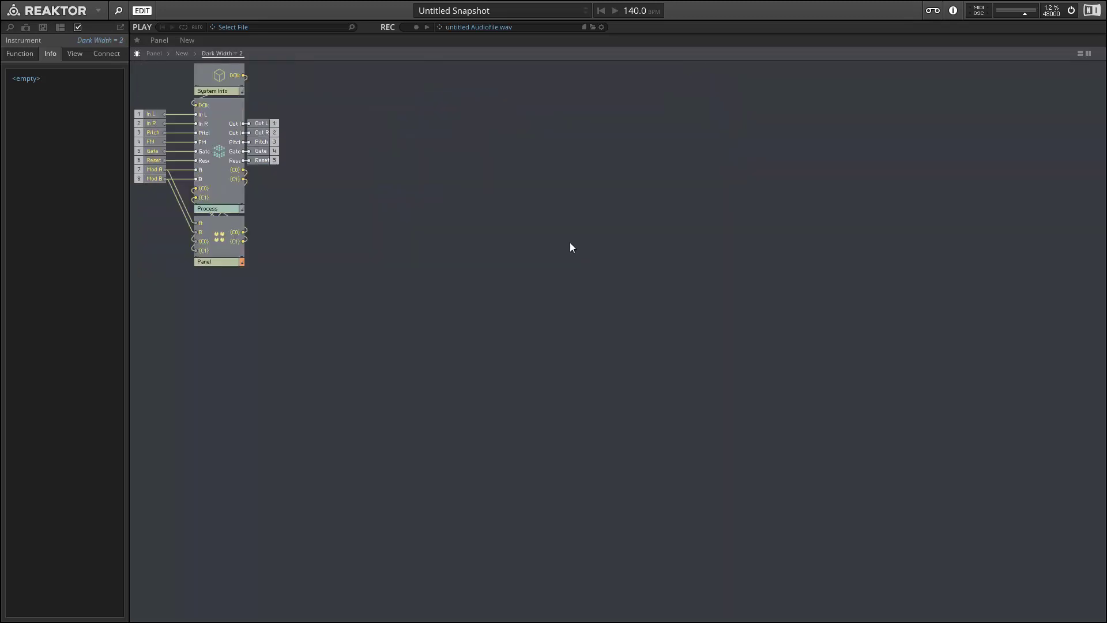
double_click(223, 237)
Paste Mod Knob L (BP) beside A/B Buttons, wire AB into it, and move (C1) 2 lower
key("ctrl+v")
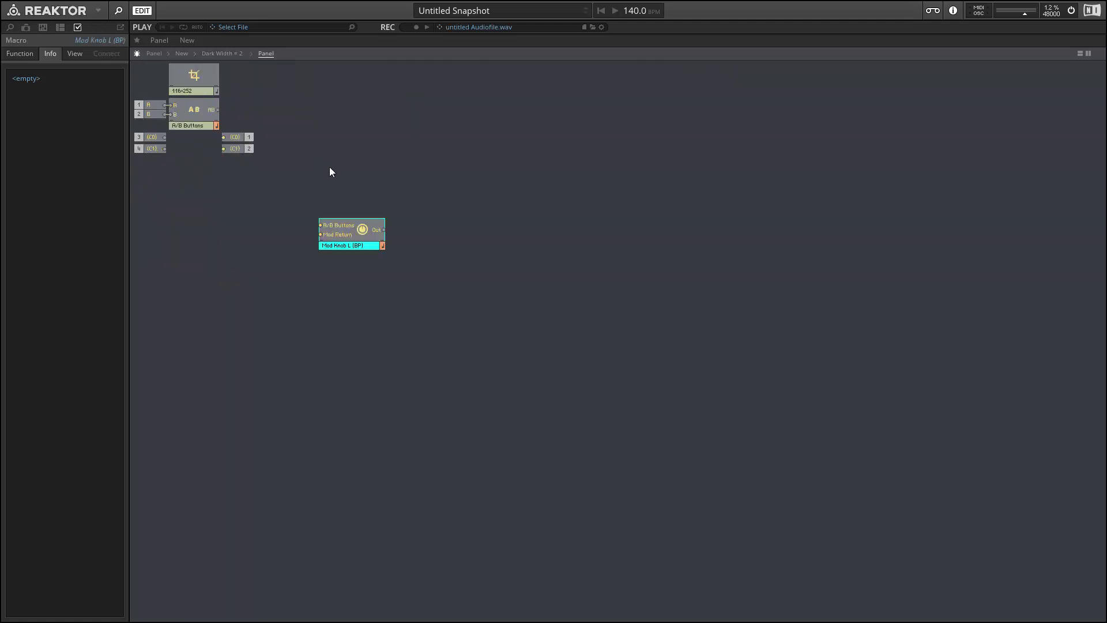
left_click_drag(358, 246, 316, 135)
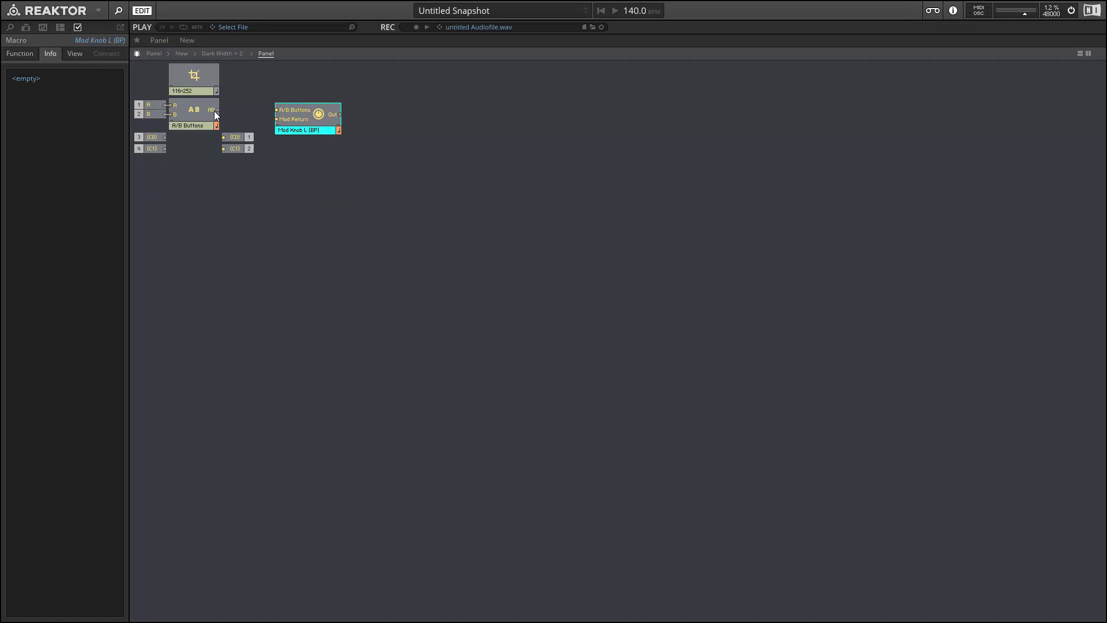
left_click_drag(242, 114, 370, 114)
left_click(240, 117)
left_click(249, 149)
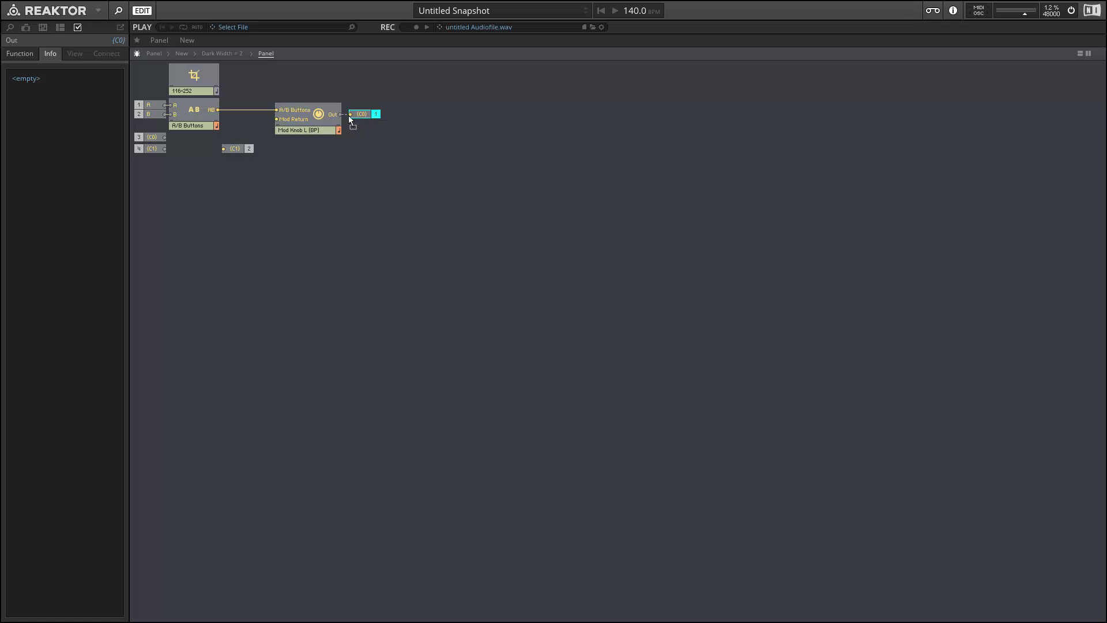
left_click_drag(243, 148, 258, 188)
In the Process core cell, shift the Display Latch modules and outputs right and nudge the upper Smooth macro
double_click(349, 132)
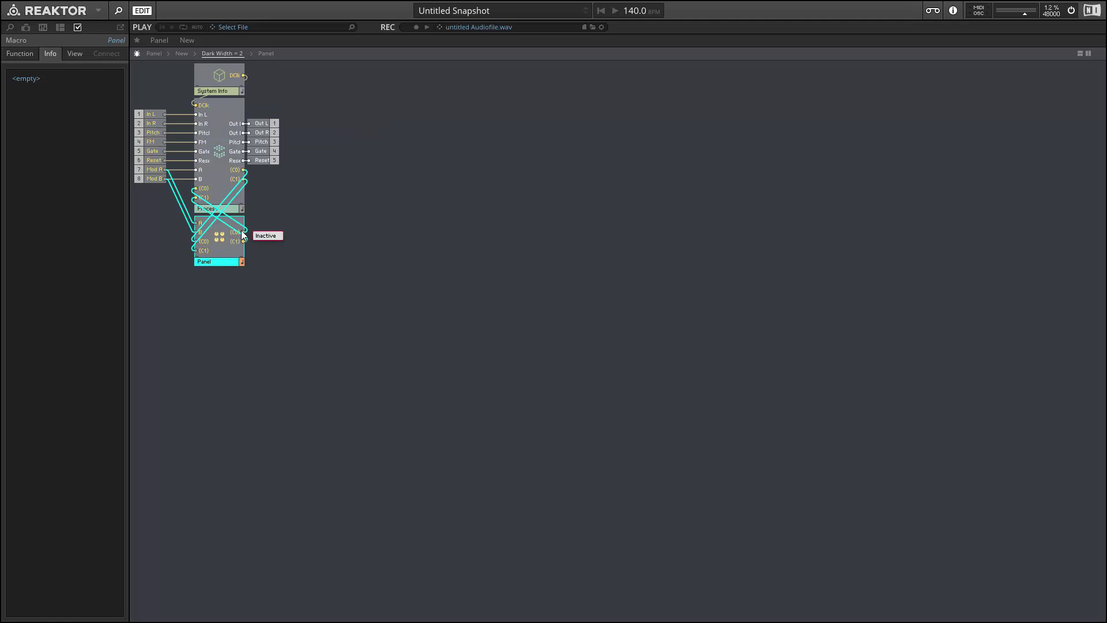
double_click(217, 180)
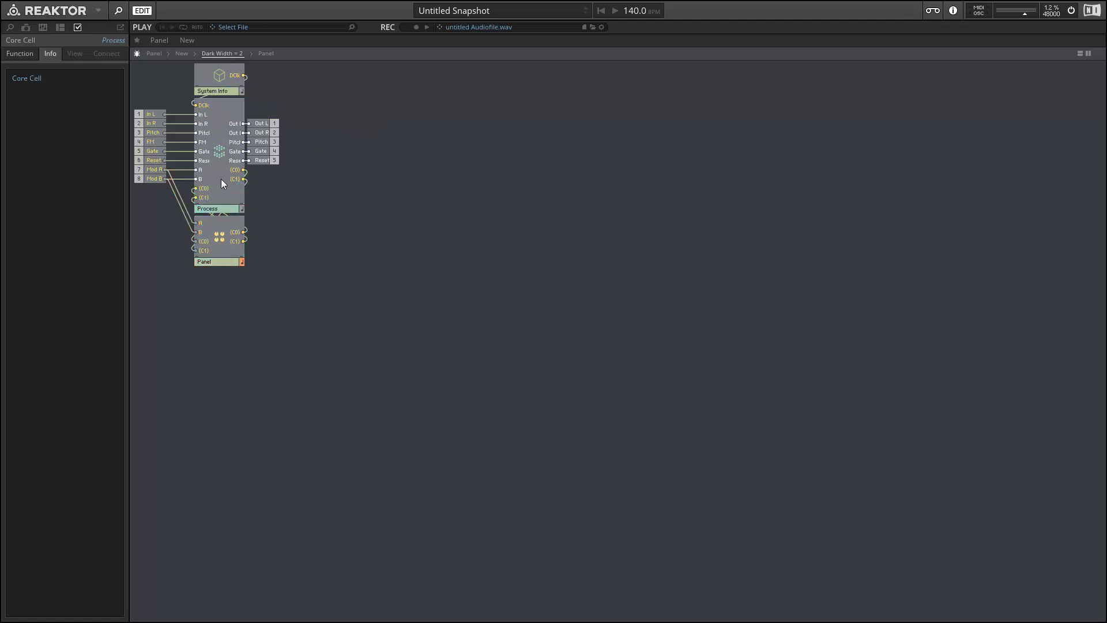
left_click_drag(267, 151, 382, 207)
left_click(323, 245)
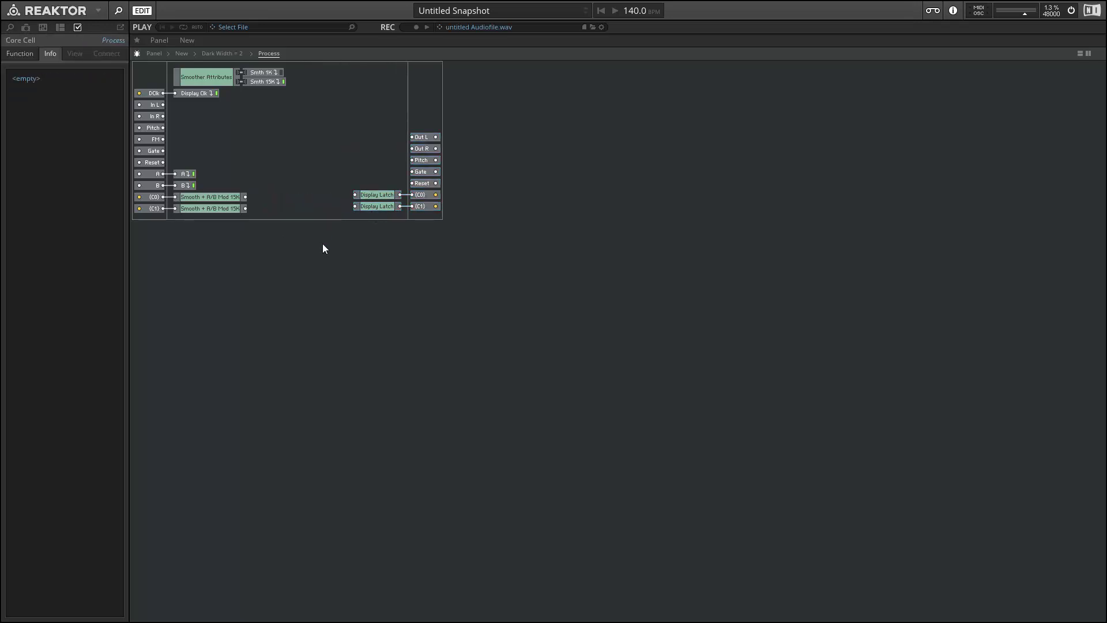
left_click(219, 196)
mouse_move(210, 201)
left_mouse_down()
mouse_move(213, 192)
mouse_move(212, 203)
left_mouse_up()
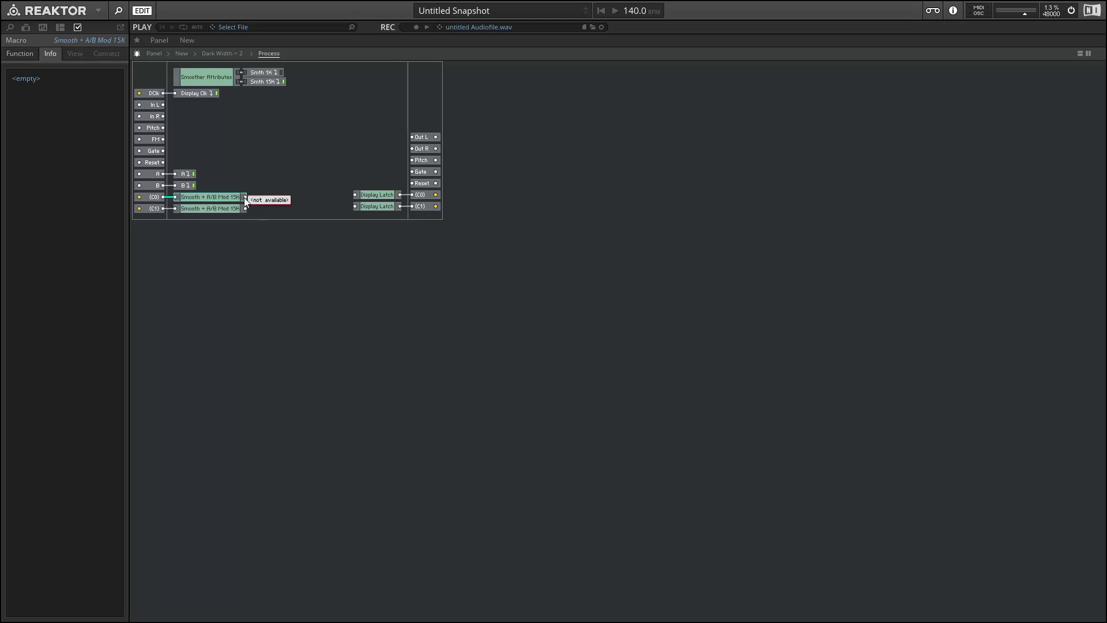
left_click(281, 162)
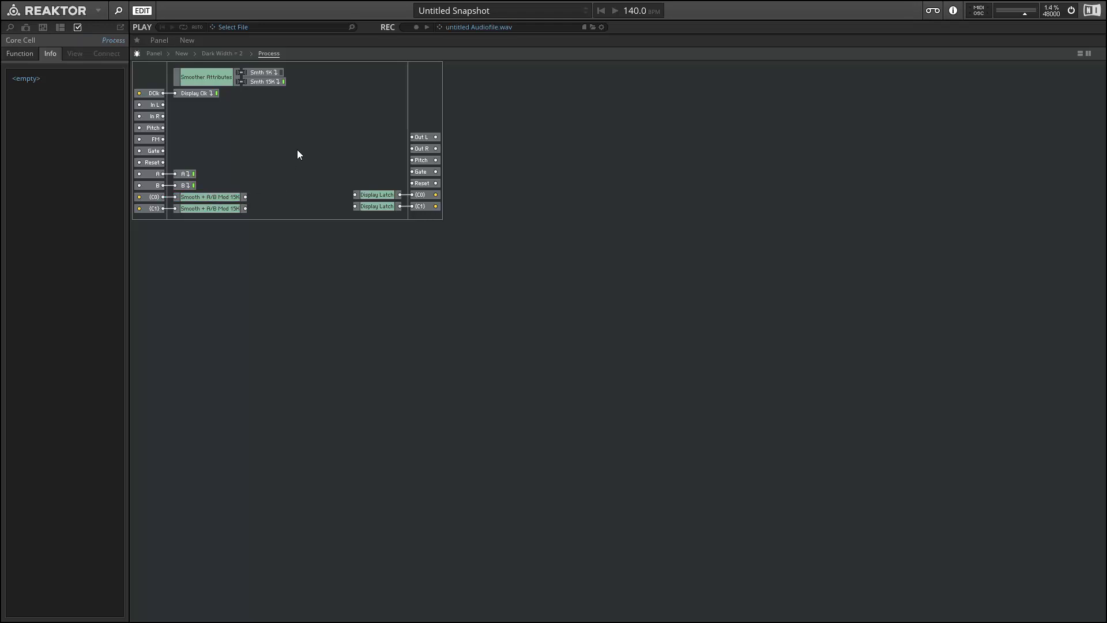
Connect the upper Smooth + A/B Mod 15K output to a new QuickBus named Mix
right_click(245, 197)
left_click(262, 204)
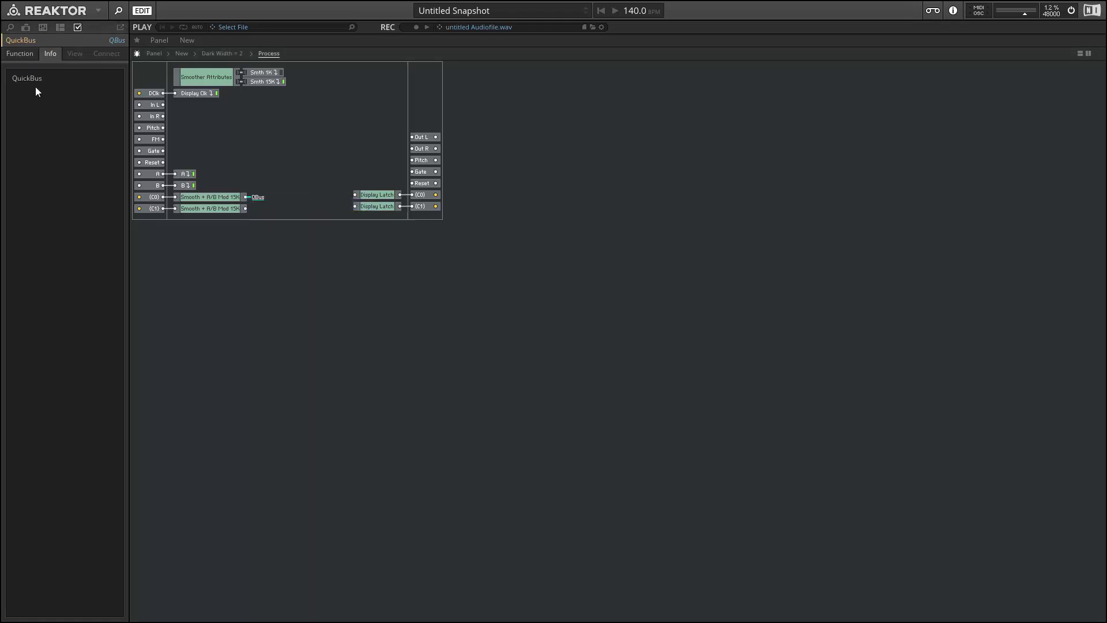
left_click(117, 40)
type("Mix")
key("Return")
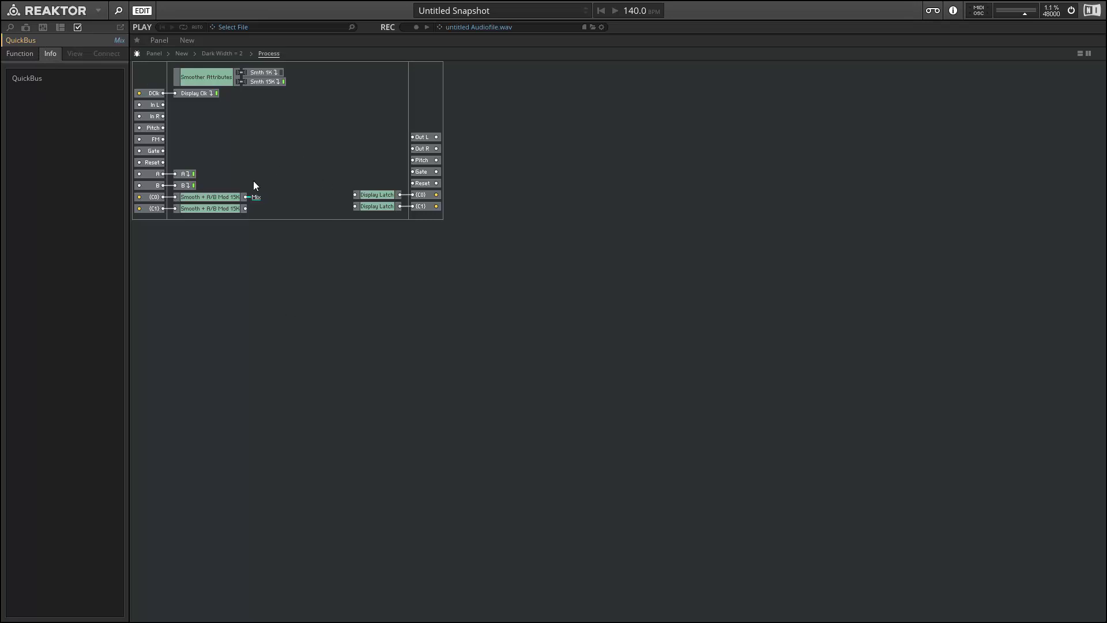
Feed the upper Display Latch input from the Mix QuickBus
right_click(355, 196)
mouse_move(401, 258)
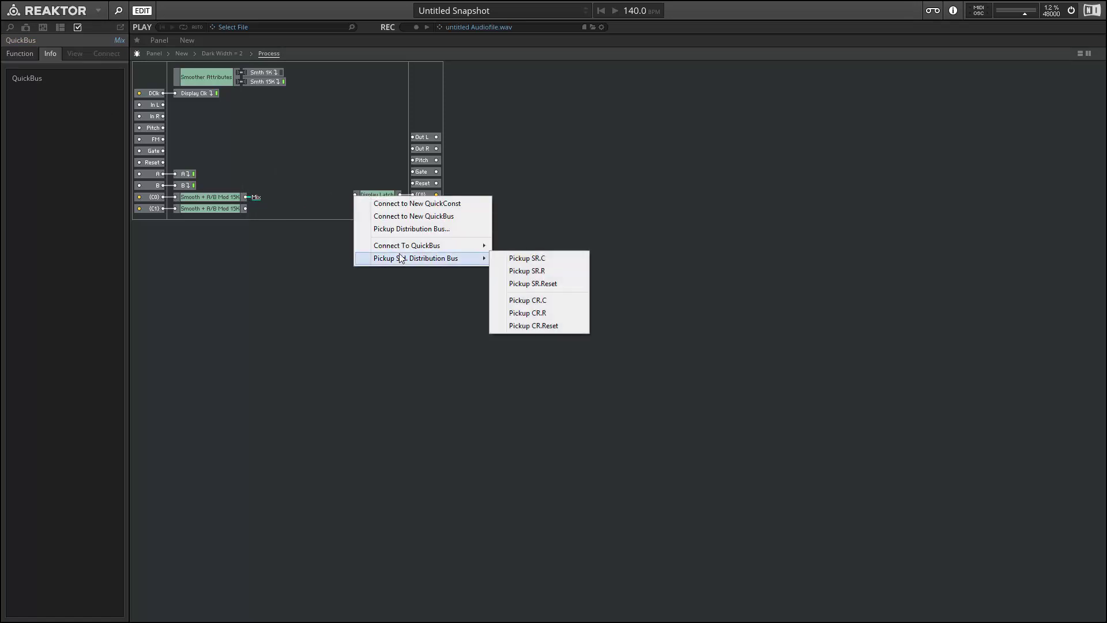
left_click(512, 245)
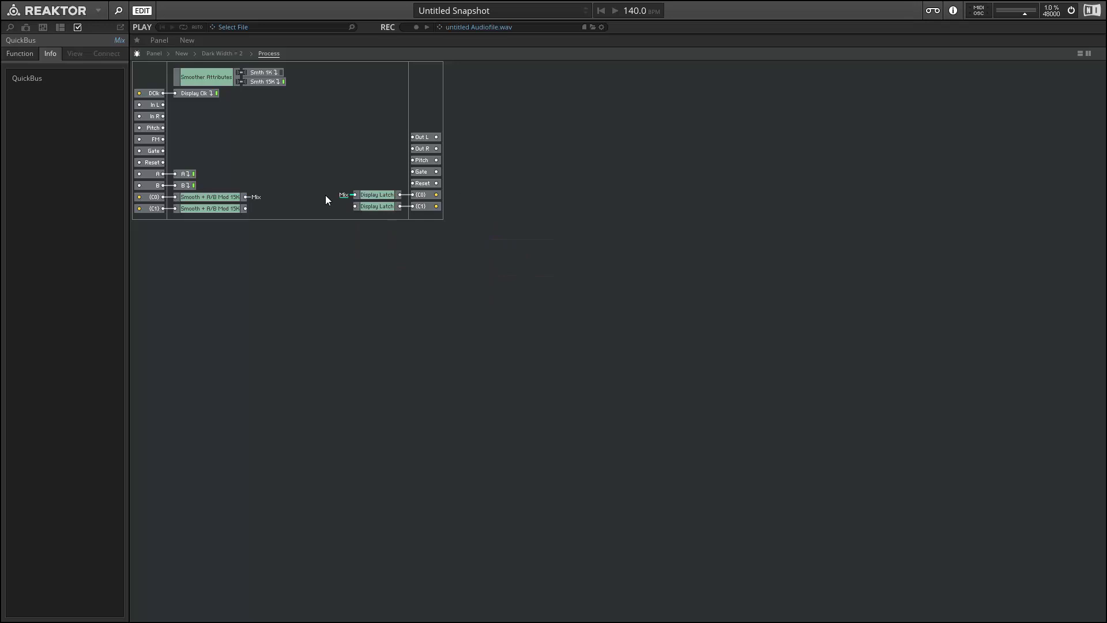
Open the Panel macro and move the C0 input port beside the Mod Knob's Mod Return input
double_click(358, 164)
double_click(215, 241)
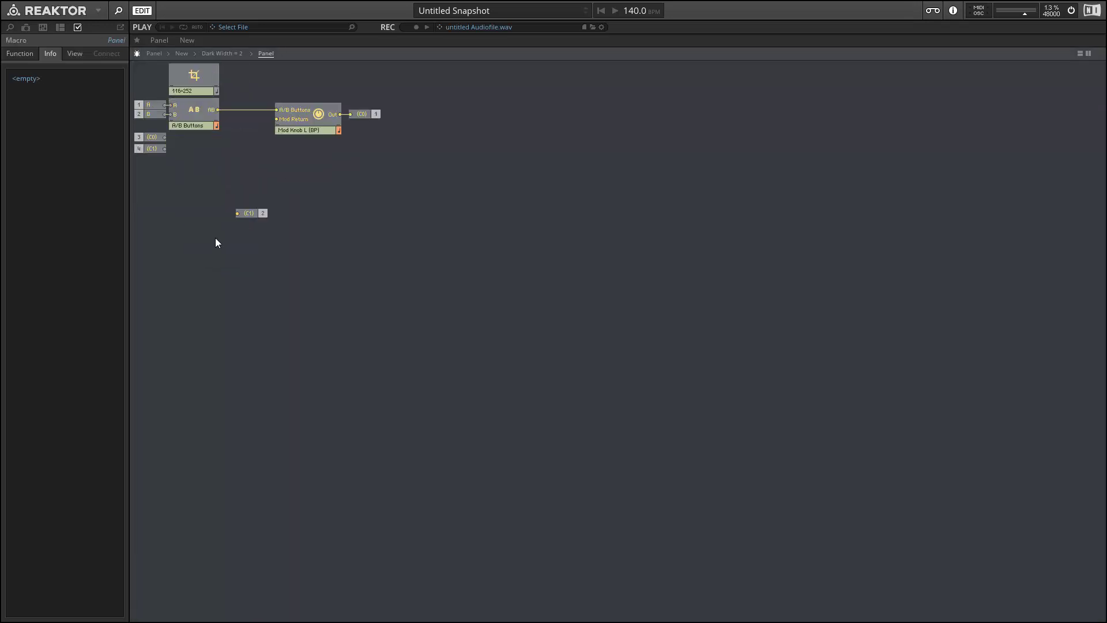
left_click_drag(146, 138, 148, 133)
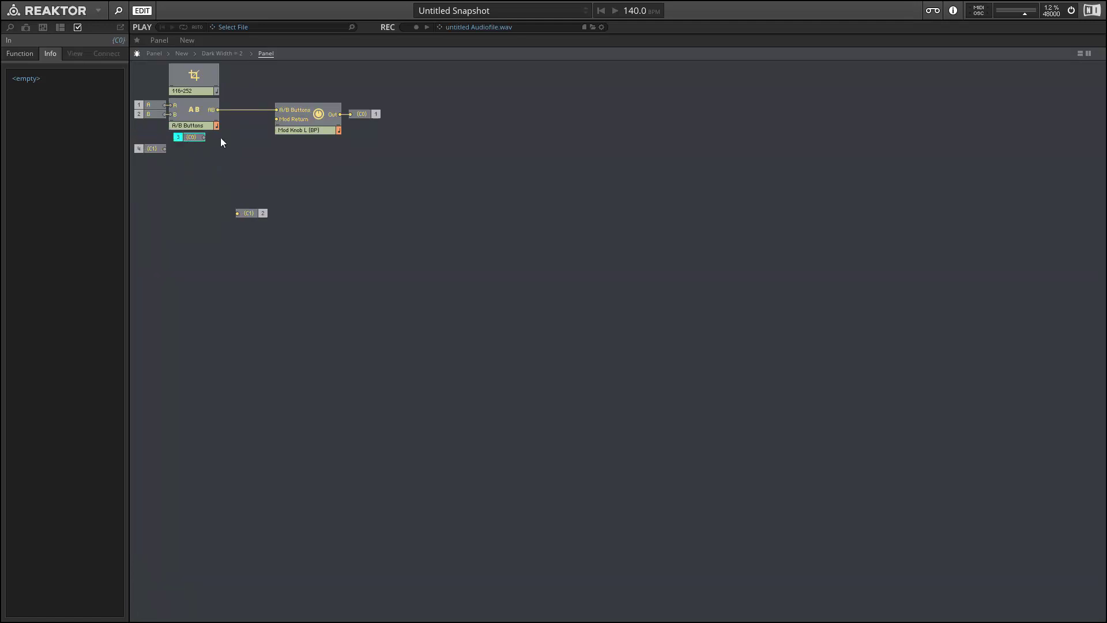
left_click_drag(221, 142, 247, 124)
Open the Label macro inside Mod Knob L (BP)'s Label & Value and change its text from LABEL to MIX
double_click(316, 123)
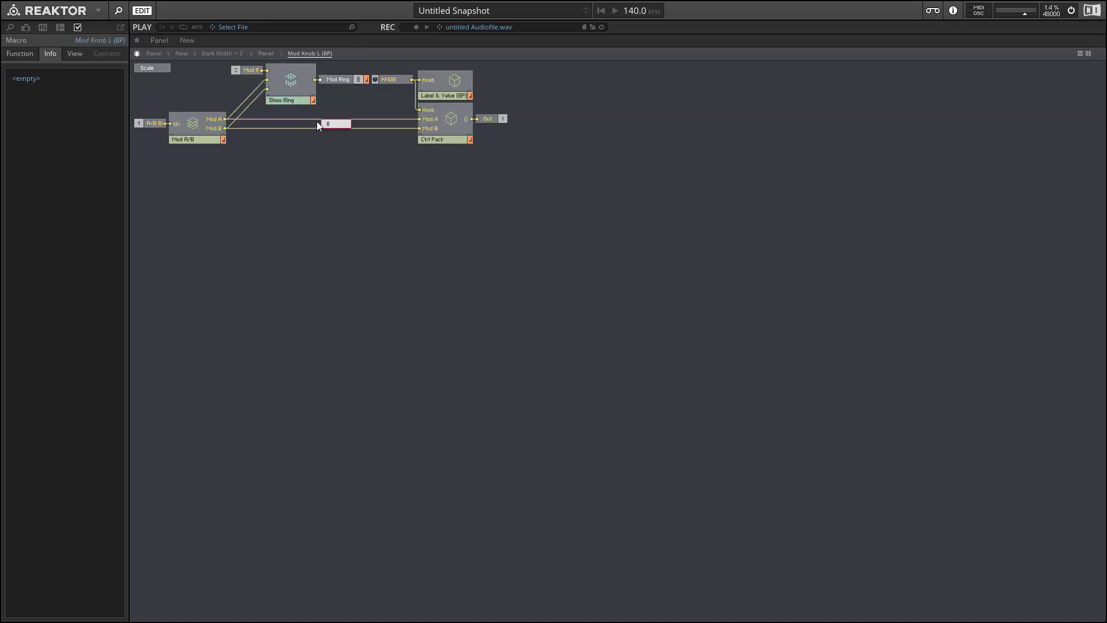
double_click(443, 84)
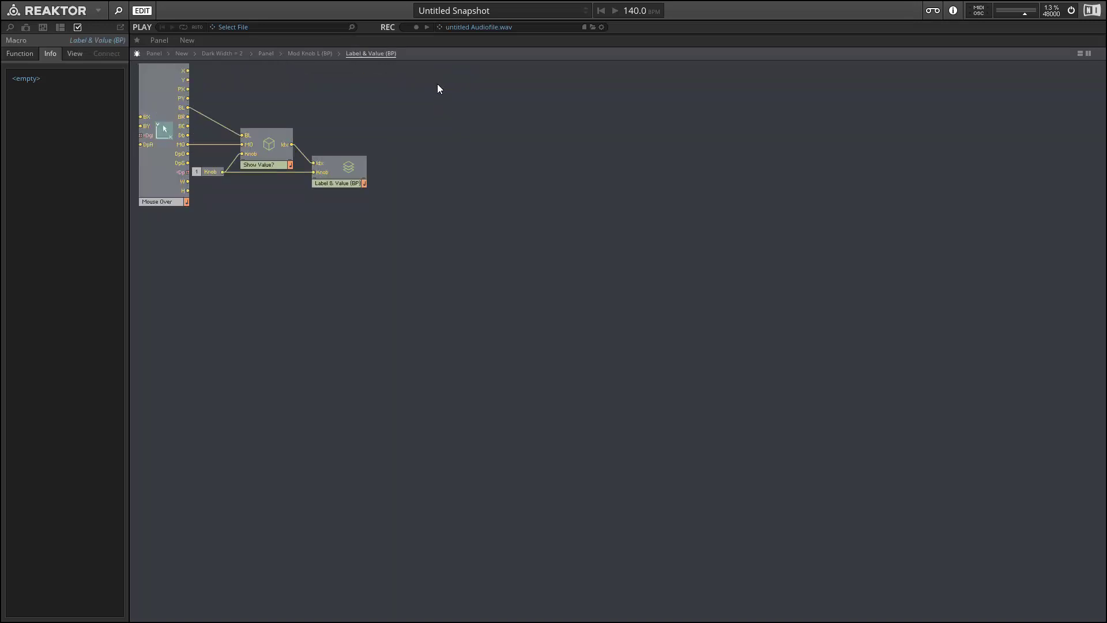
double_click(348, 180)
double_click(196, 94)
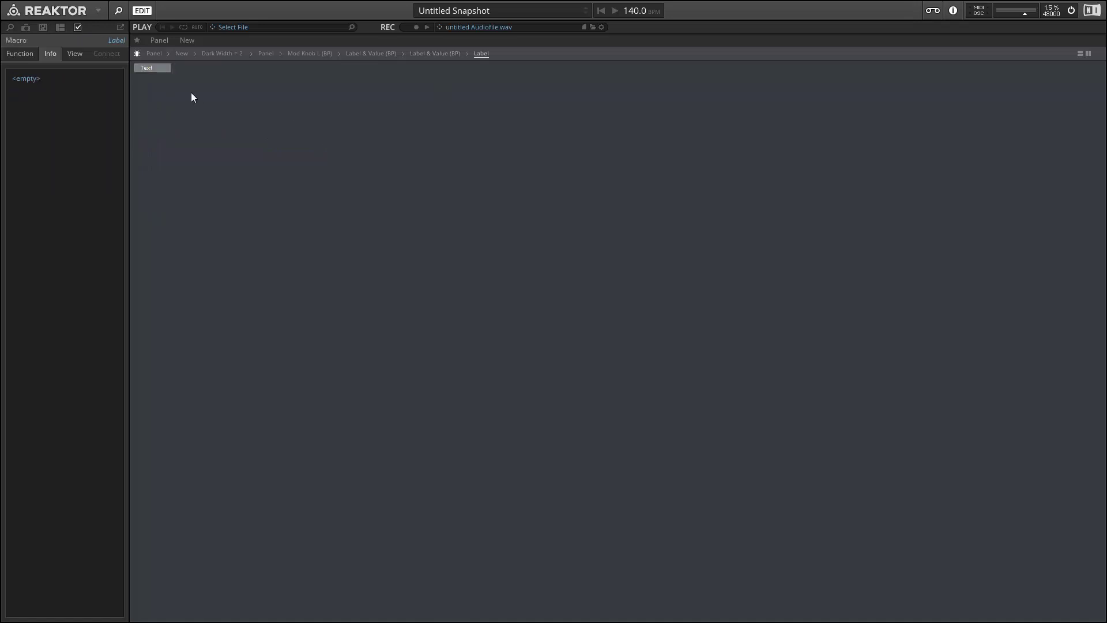
left_click(149, 70)
double_click(11, 82)
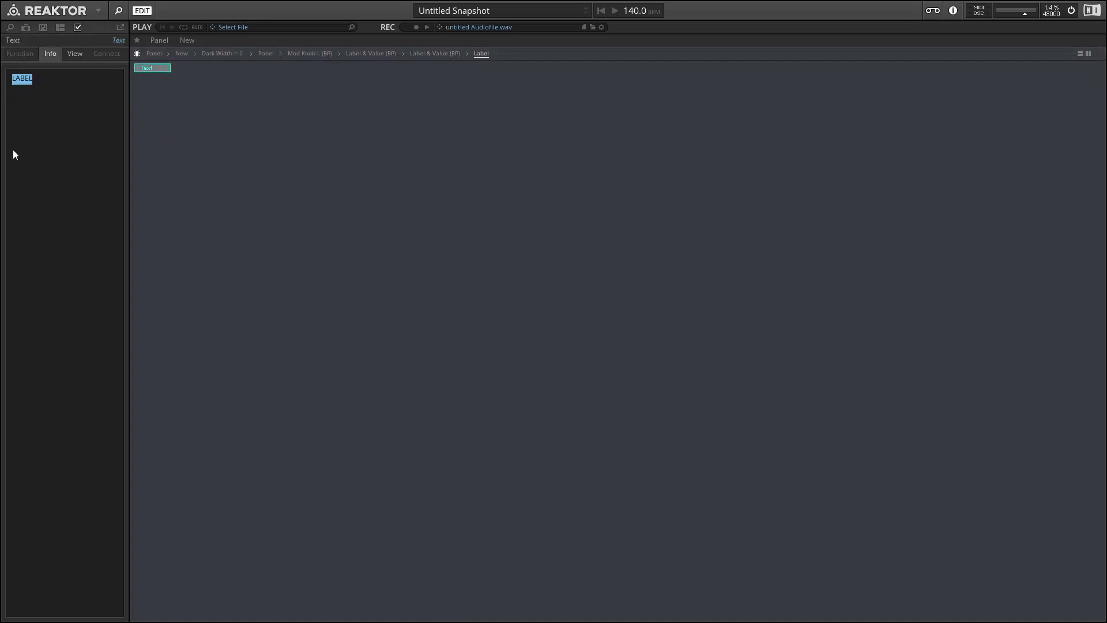
type("MIX")
left_click(178, 100)
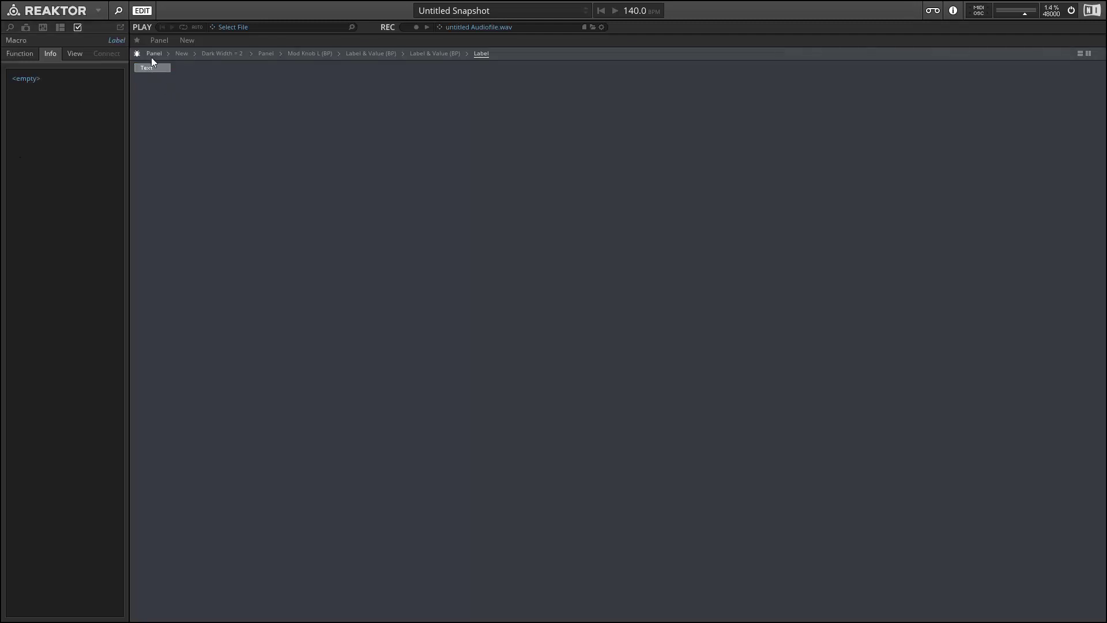
Return up to the Mod Knob L macro and pick a frame style for the knob
left_click(364, 54)
left_click(310, 54)
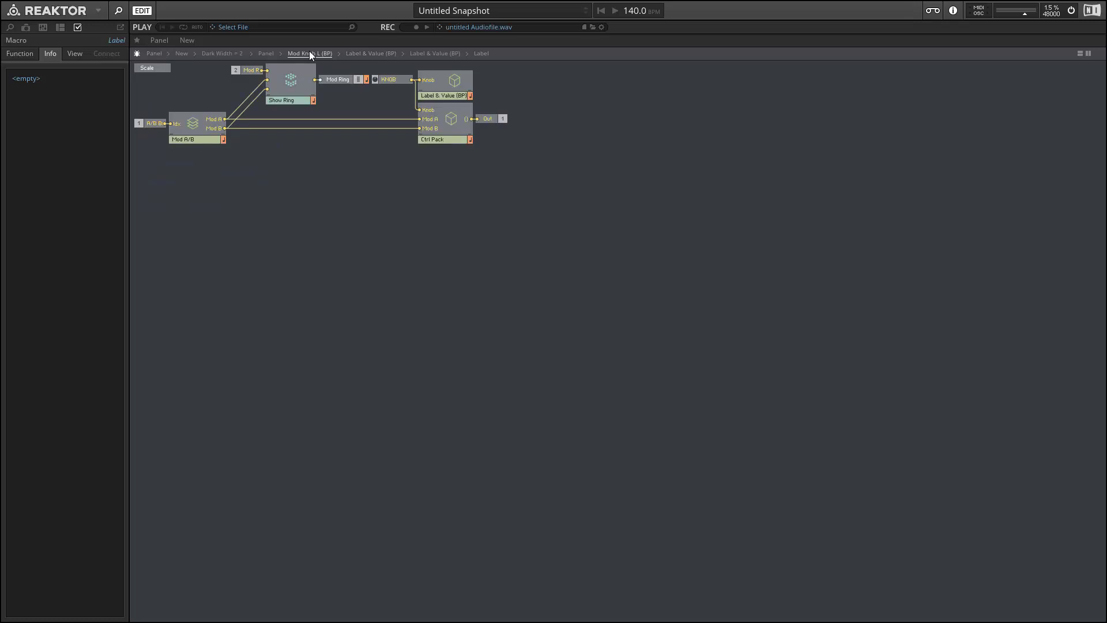
left_click(322, 223)
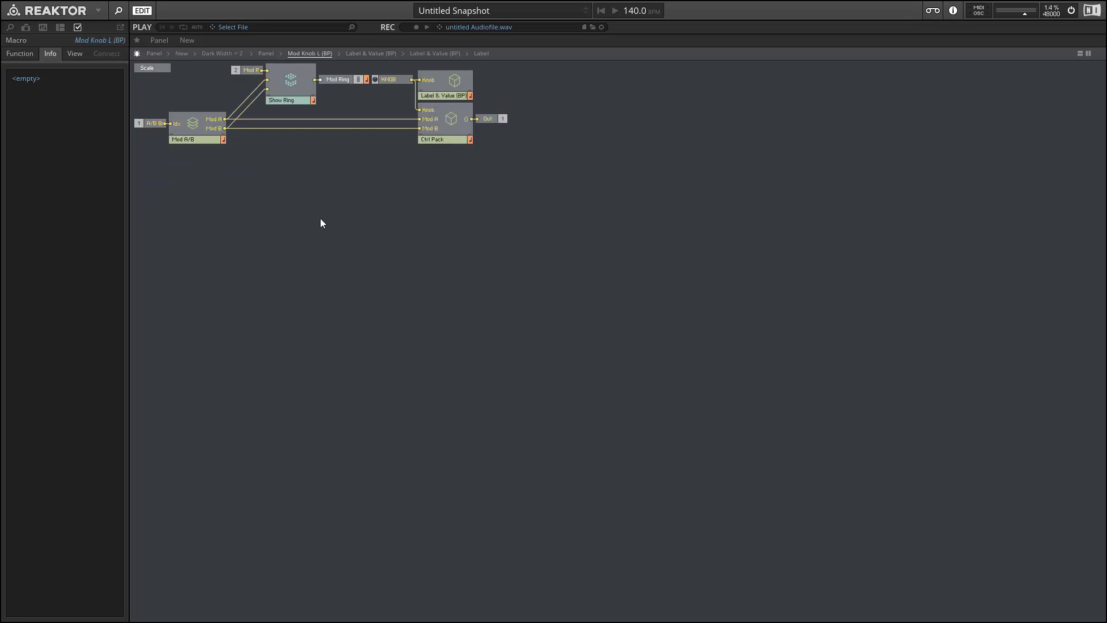
left_click(74, 54)
left_click(108, 136)
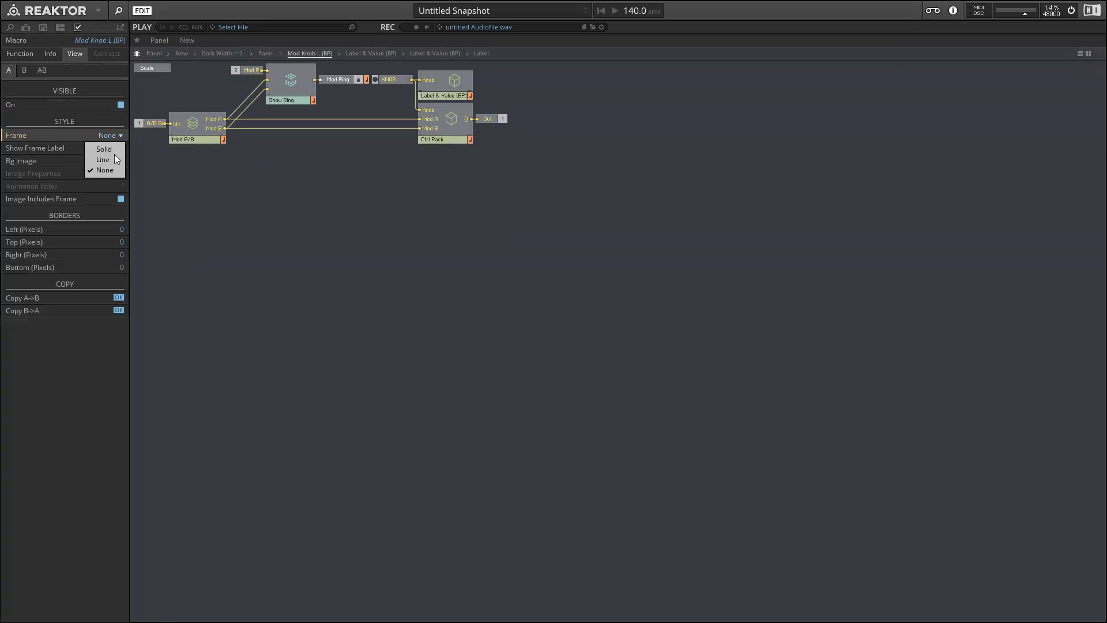
Unlock the panel, move the MIX knob to the left edge, and set its frame to None
left_click(152, 54)
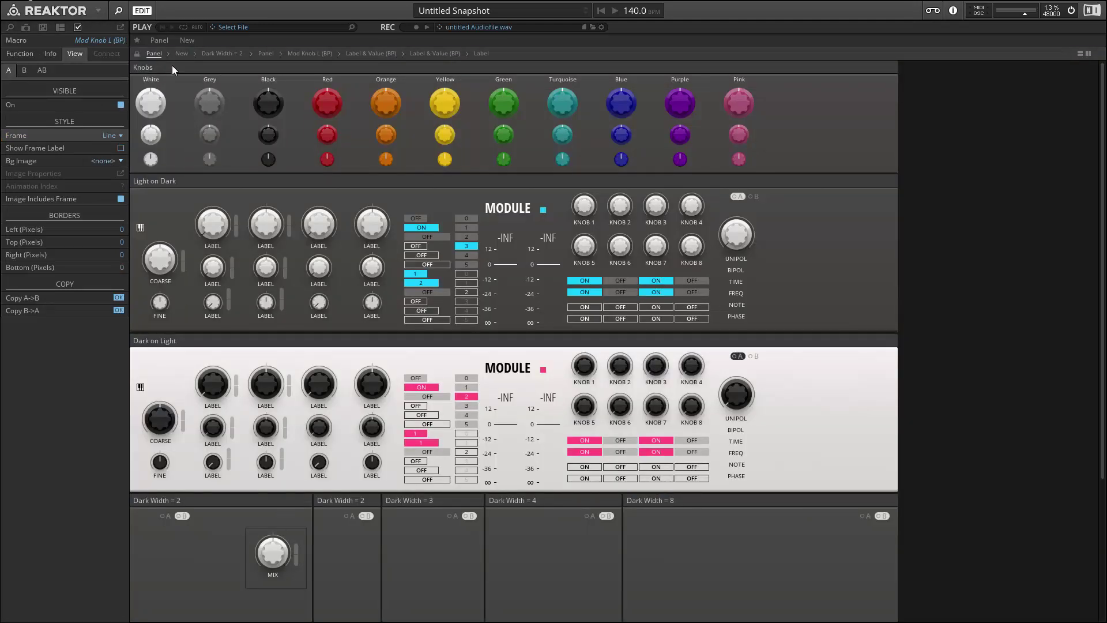
left_click(136, 53)
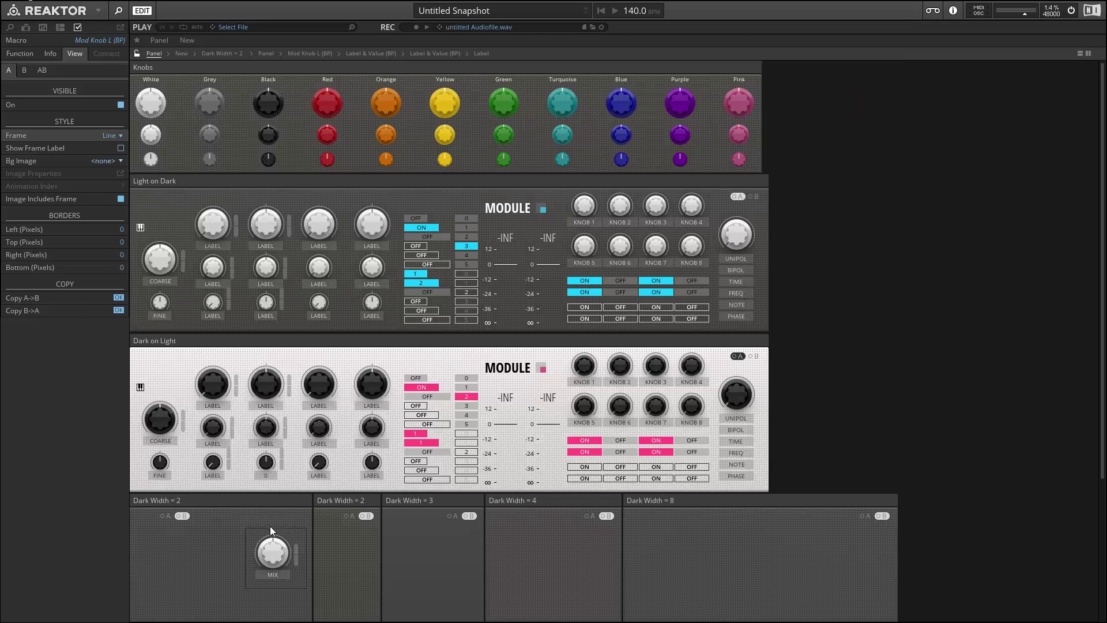
left_click_drag(270, 526, 159, 555)
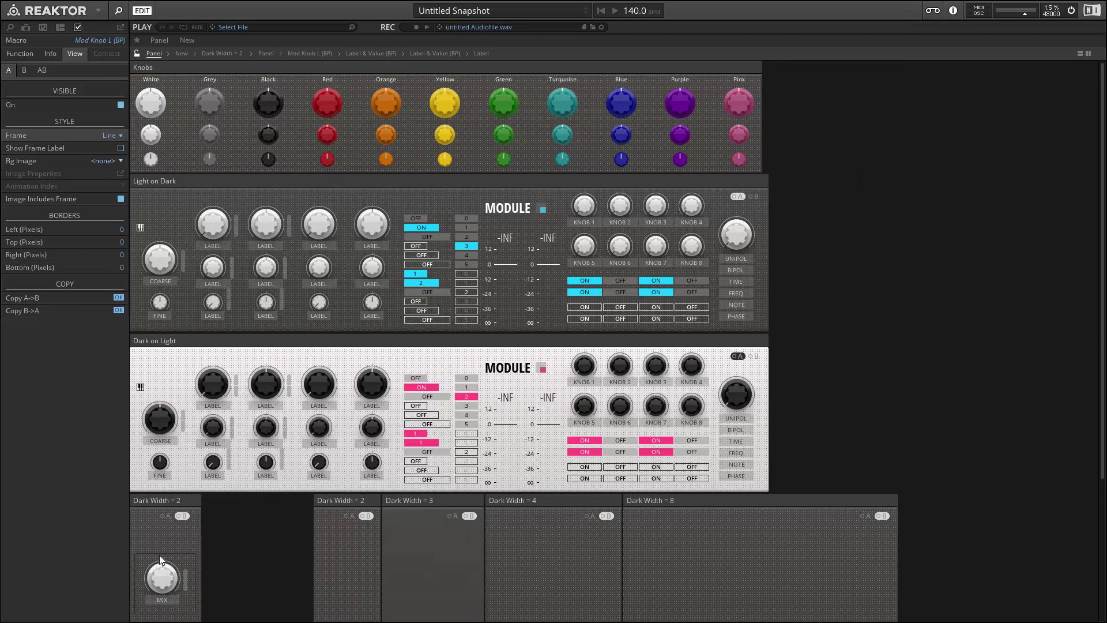
left_click(121, 135)
left_click(112, 169)
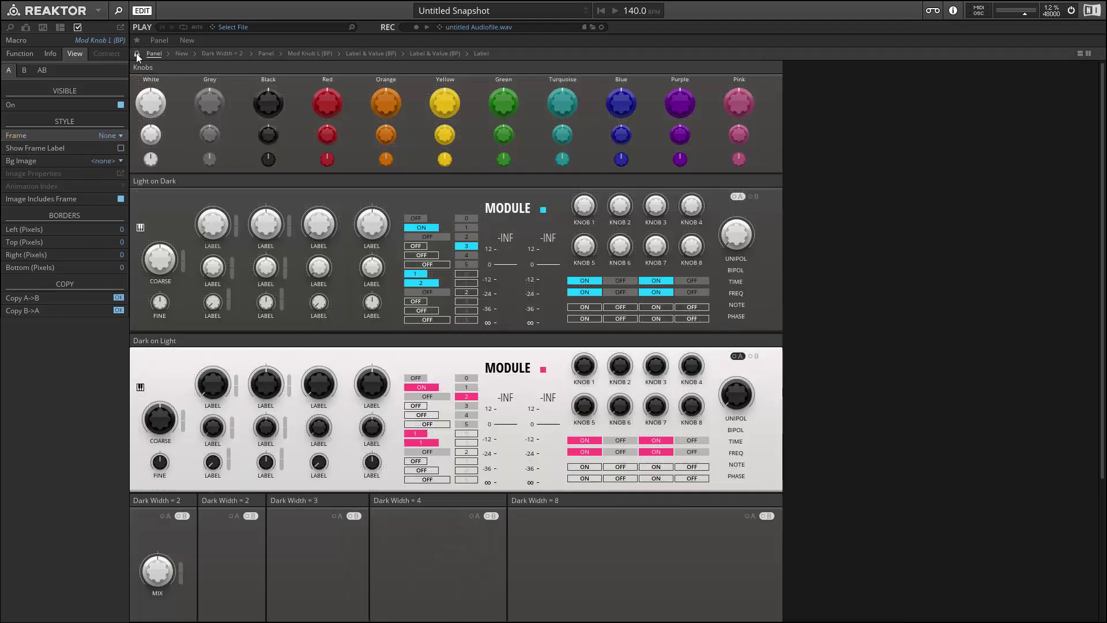
Inspect how the existing MODULE text label is built, then return to the full panel
scroll(192, 547, "down", 2)
scroll(193, 547, "down", 2)
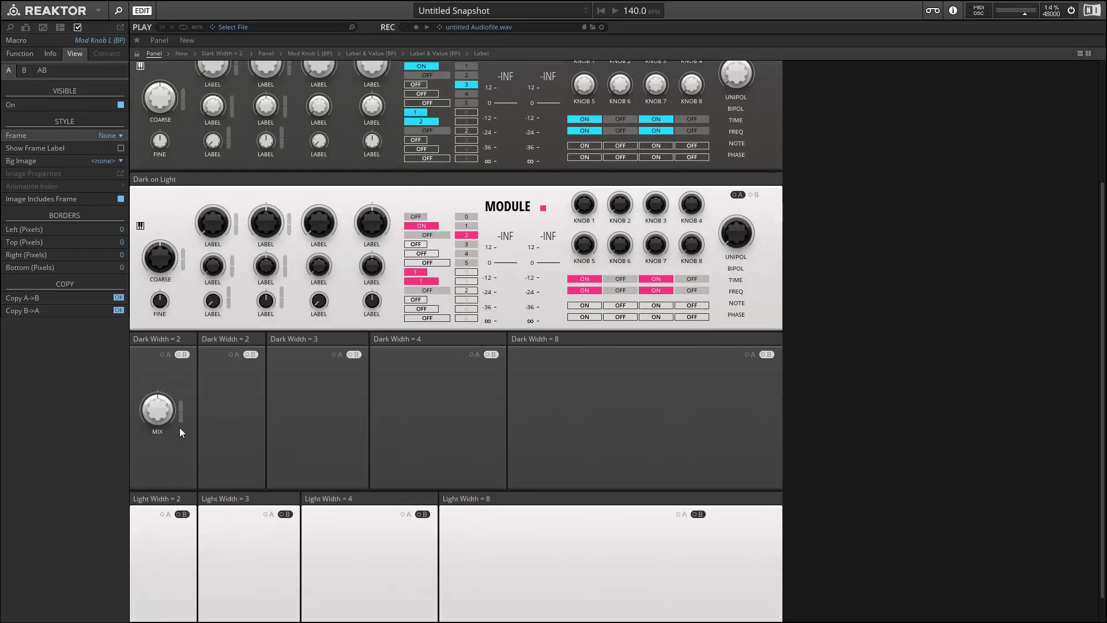
scroll(182, 460, "up", 3)
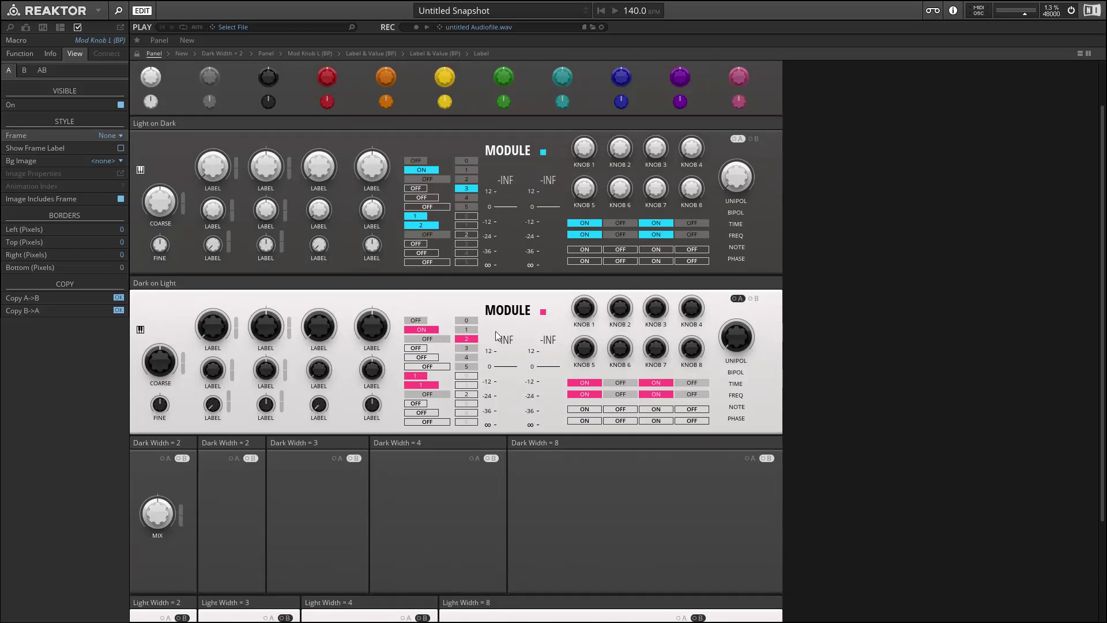
right_click(499, 150)
left_click(510, 153)
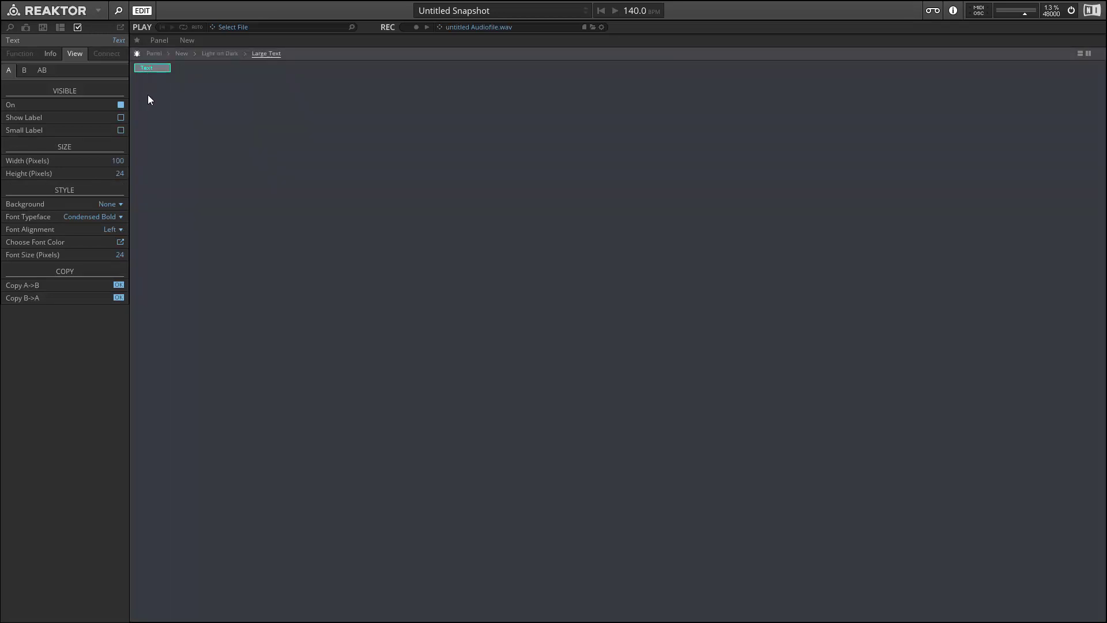
left_click(153, 55)
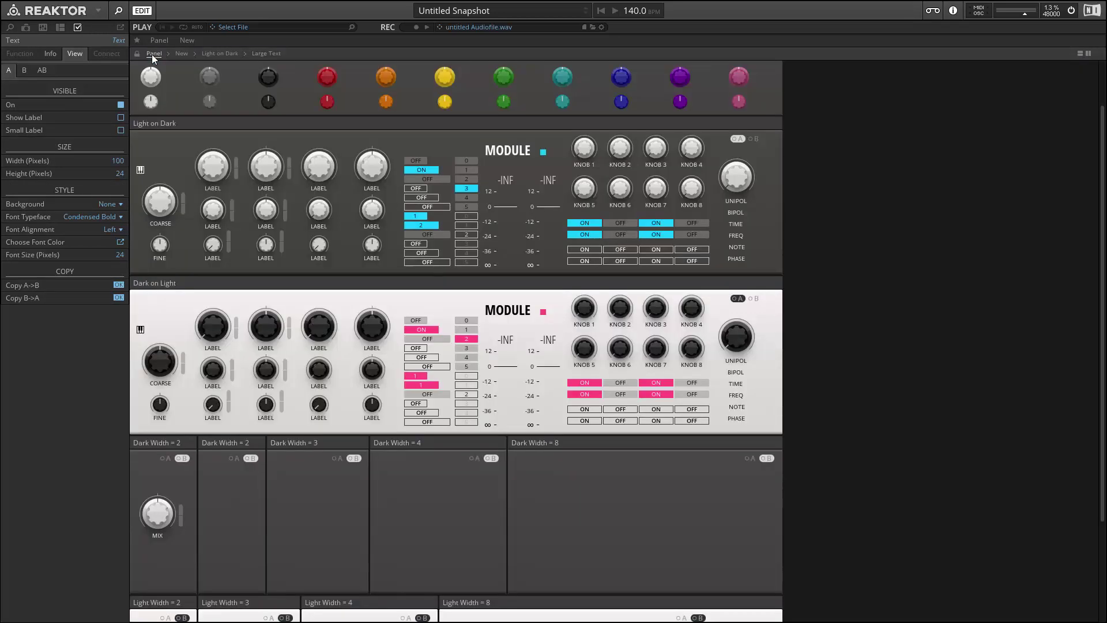
Paste a Text module into the Dark Width = 2 Panel macro with the text CROSSFADER
double_click(161, 470)
double_click(218, 244)
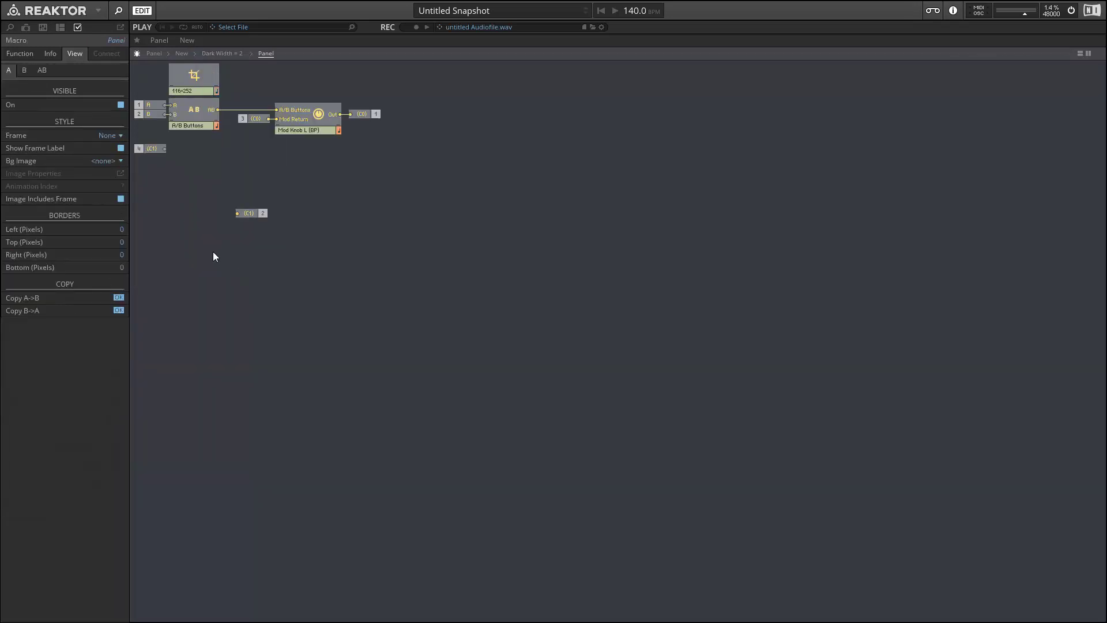
key("ctrl+v")
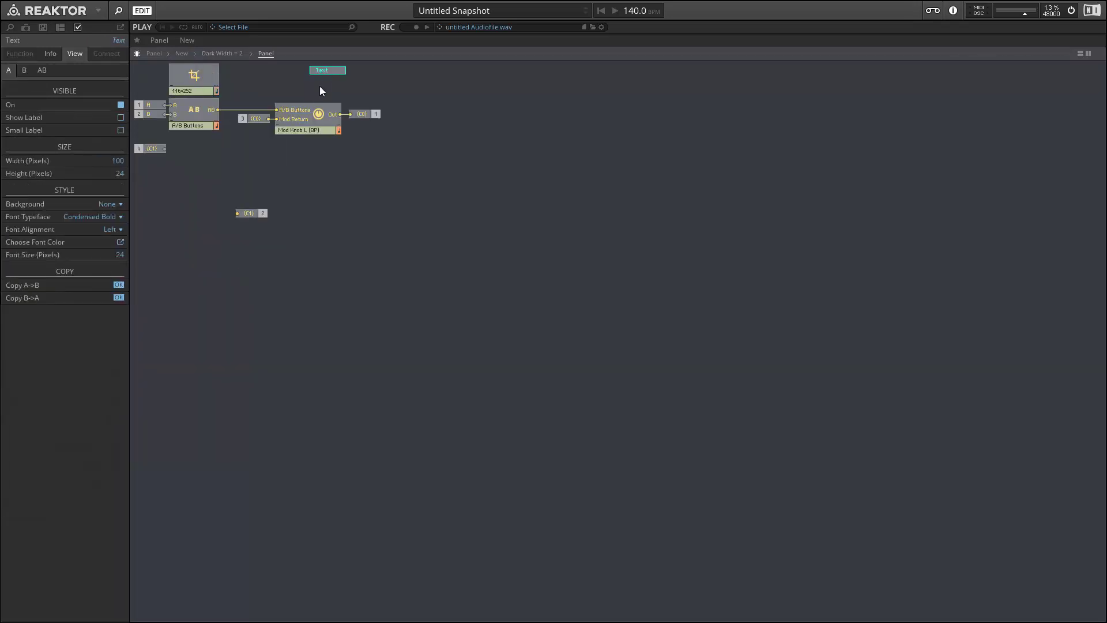
left_click_drag(312, 103, 324, 101)
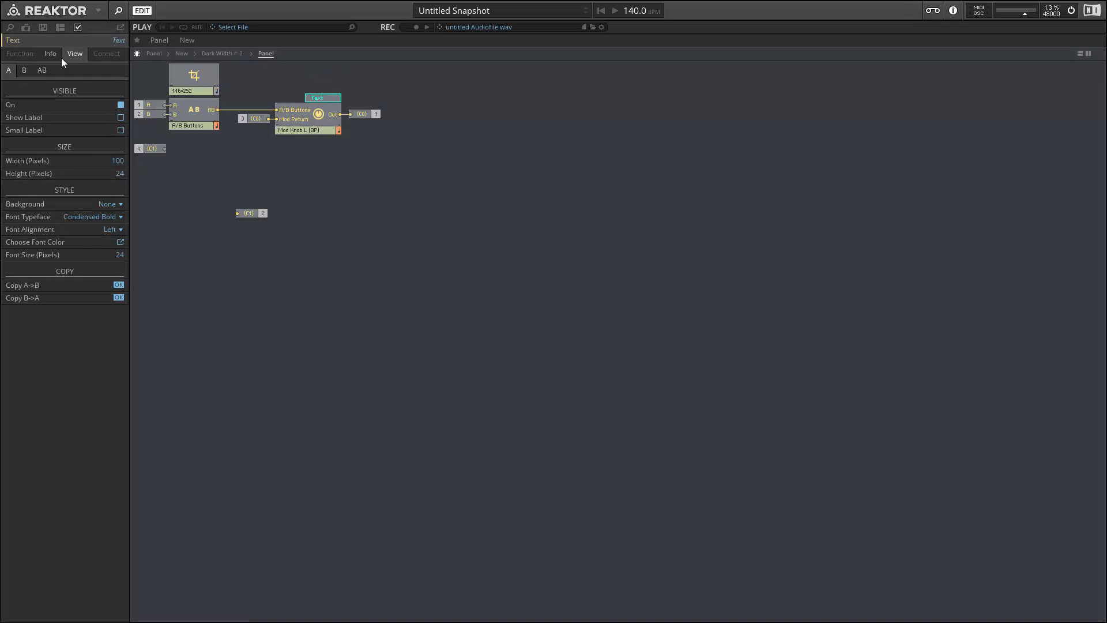
left_click(51, 53)
left_click(51, 72)
key("ctrl+a")
type("C")
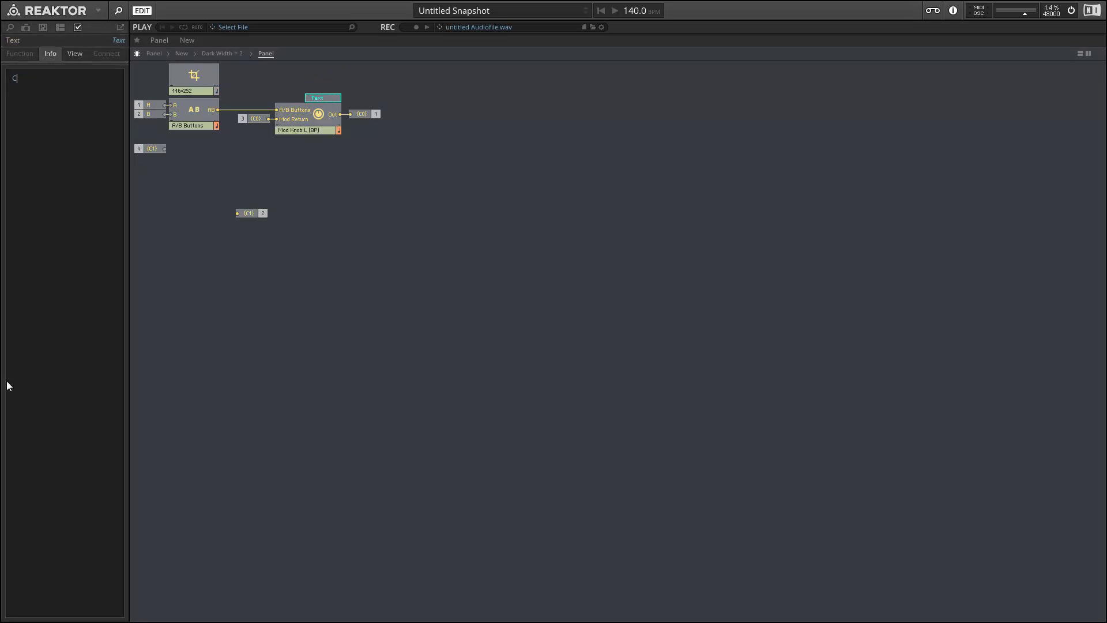
type("ROSSFADER")
left_click(163, 54)
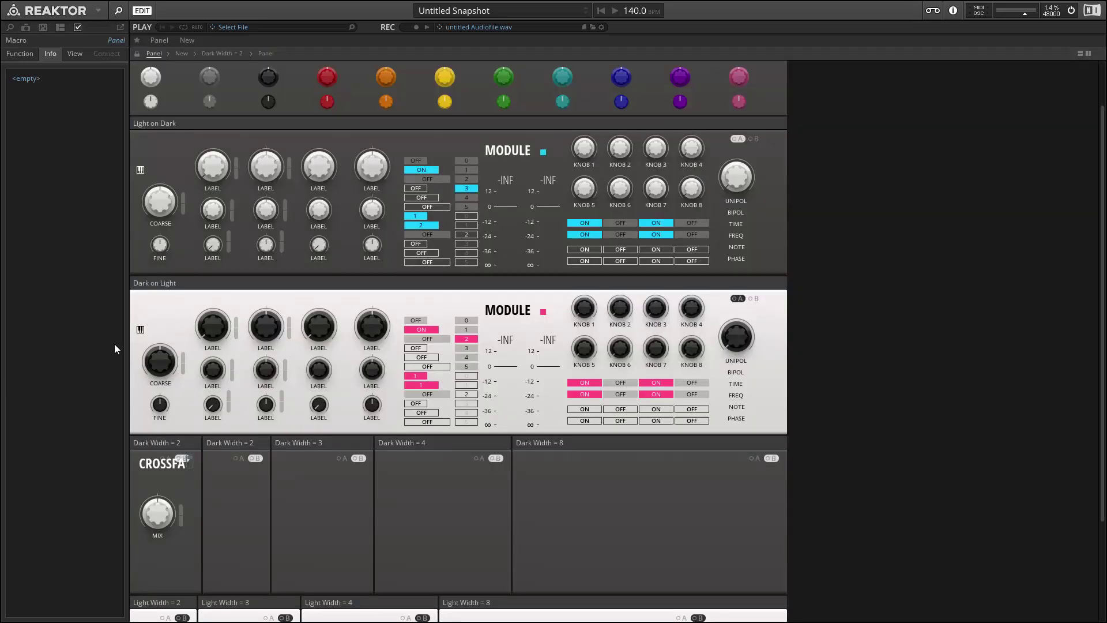
Unlock the panel, move the label to the top-left and shorten its text to CROSS
left_click(138, 54)
left_click_drag(152, 466, 151, 478)
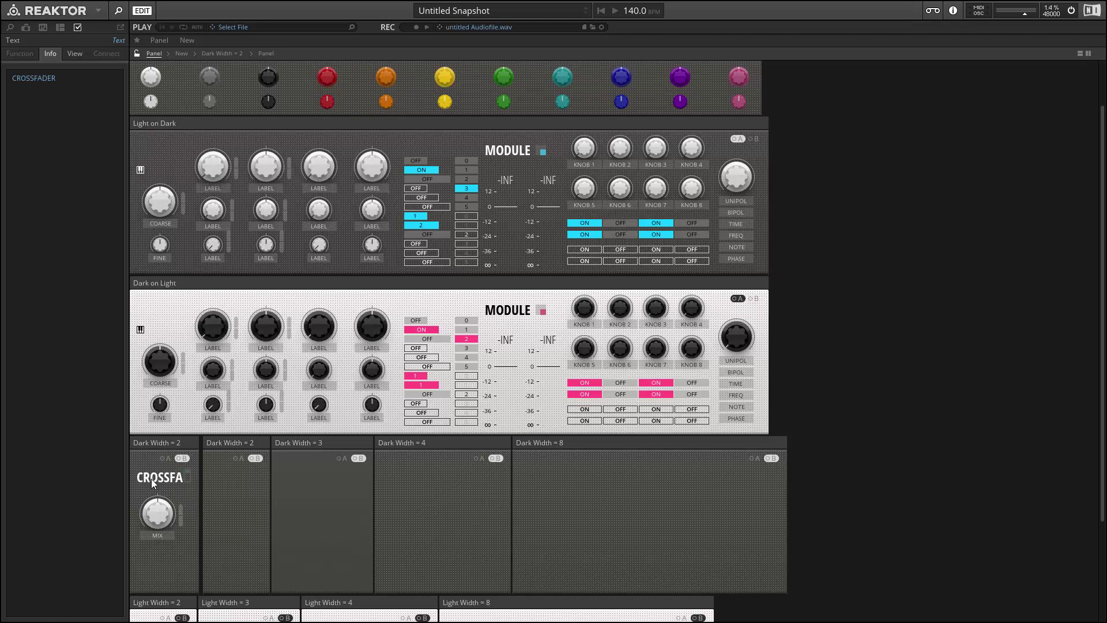
left_click(63, 78)
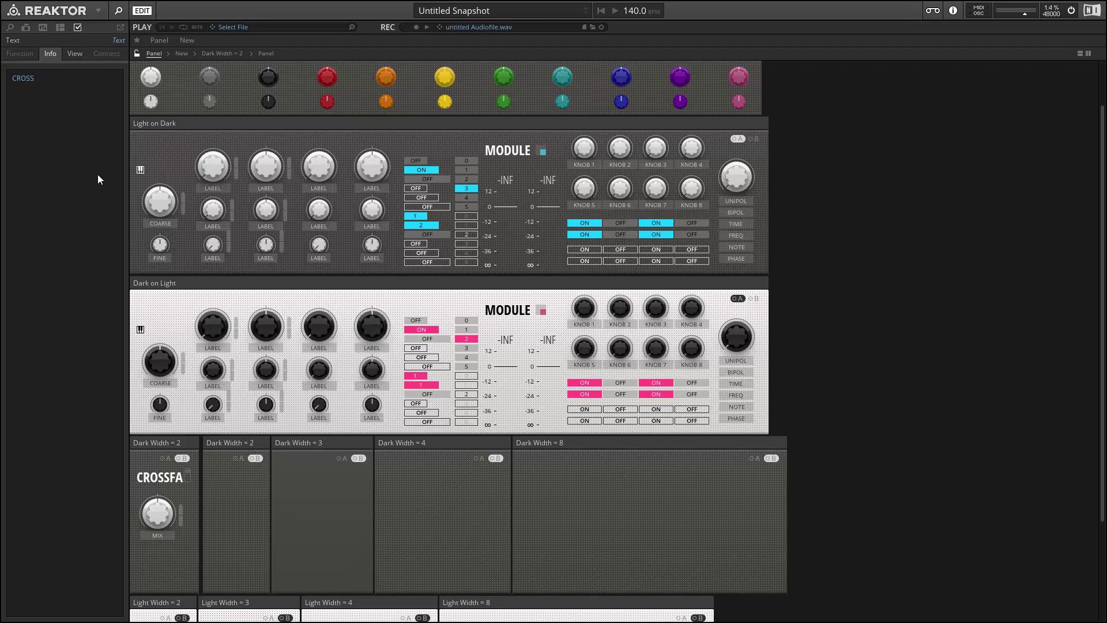
left_click(175, 502)
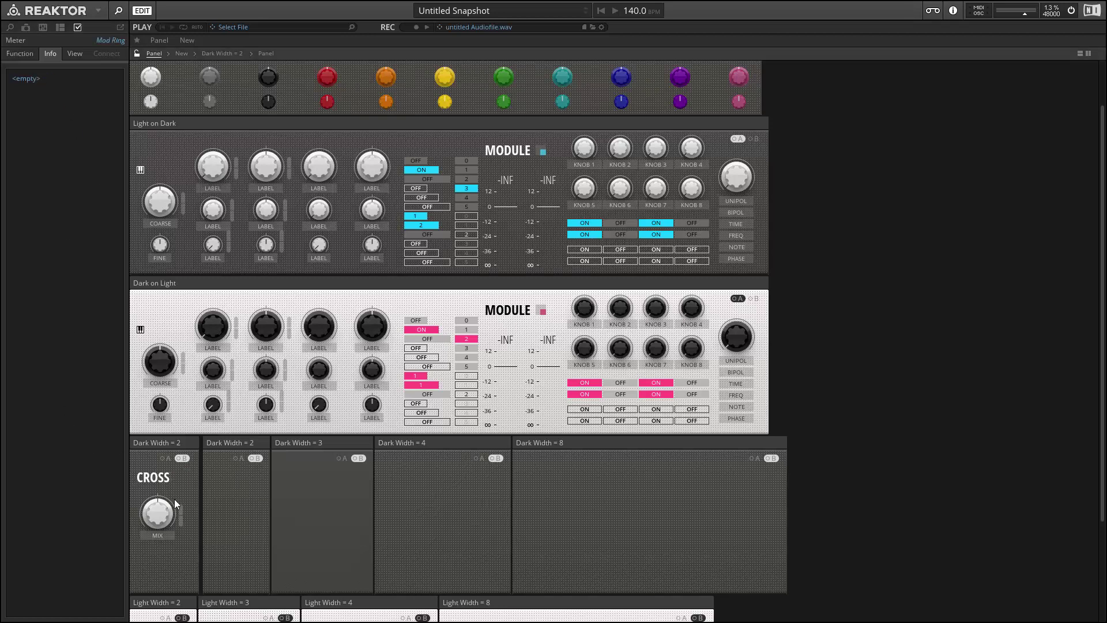
mouse_move(144, 478)
left_mouse_down()
mouse_move(157, 480)
mouse_move(148, 475)
left_mouse_up()
Set the CROSS label width to 80 pixels, centre it over the MIX knob, and relock
left_click(74, 54)
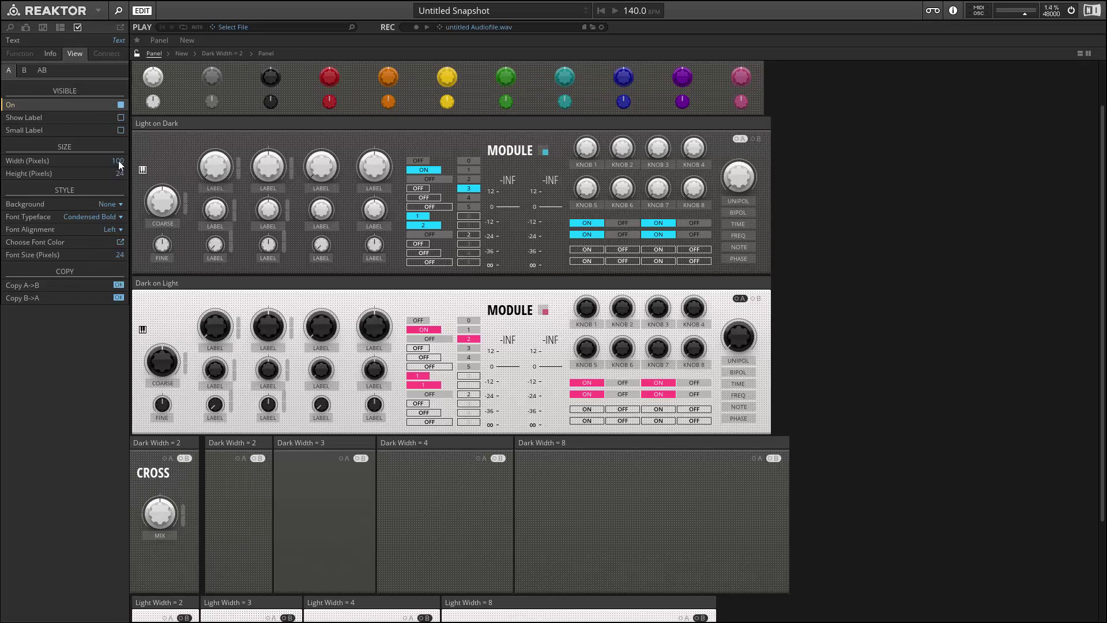
left_click_drag(119, 161, 118, 196)
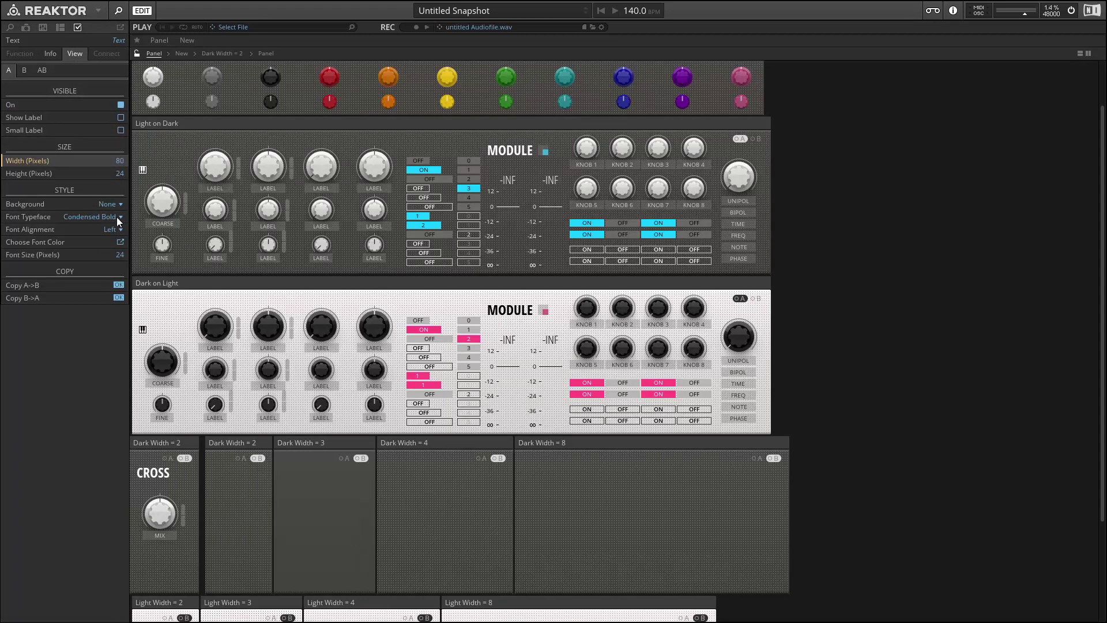
left_click_drag(164, 476, 171, 476)
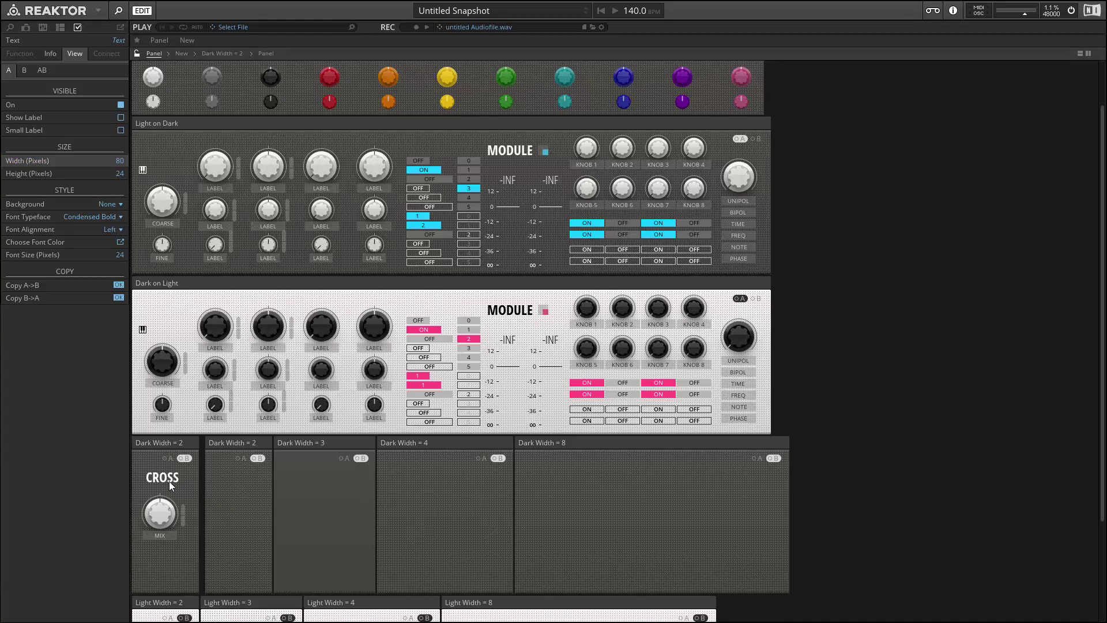
left_click(140, 53)
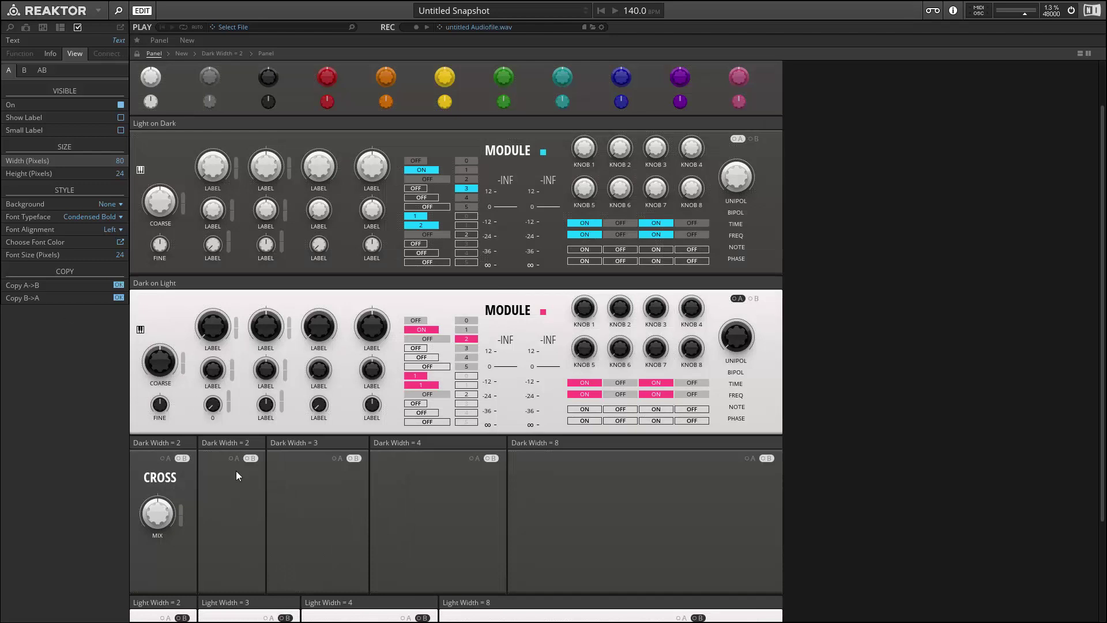
In the Process core cell, delete the unused Pitch, FM, Gate, Reset inputs and Out R, Pitch, Gate, Reset outputs
left_click(181, 53)
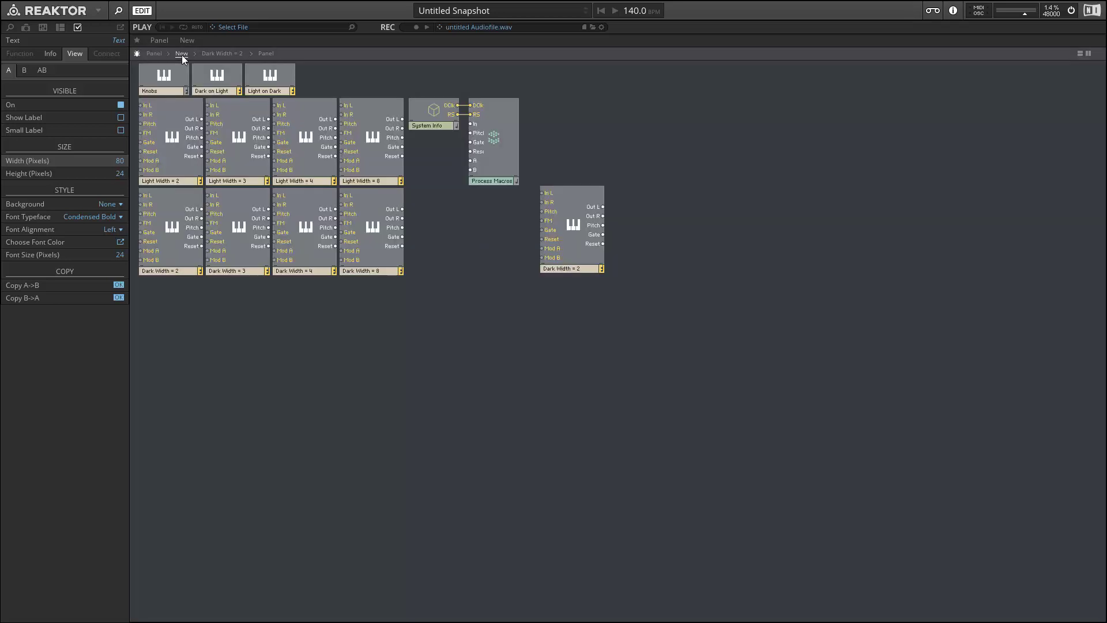
double_click(584, 247)
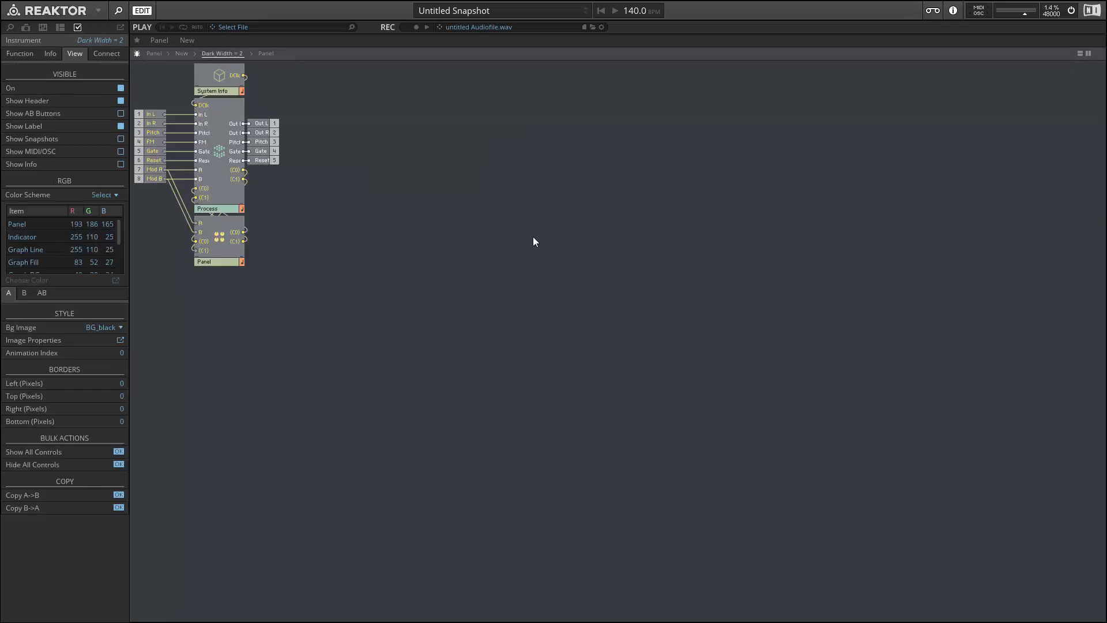
double_click(220, 151)
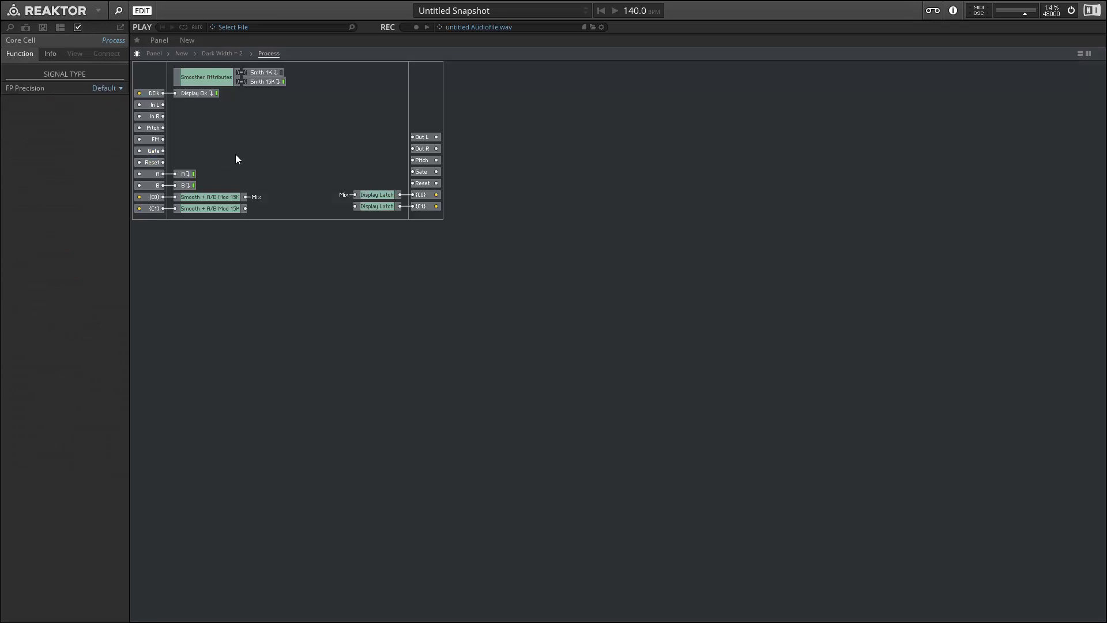
double_click(236, 154)
double_click(224, 184)
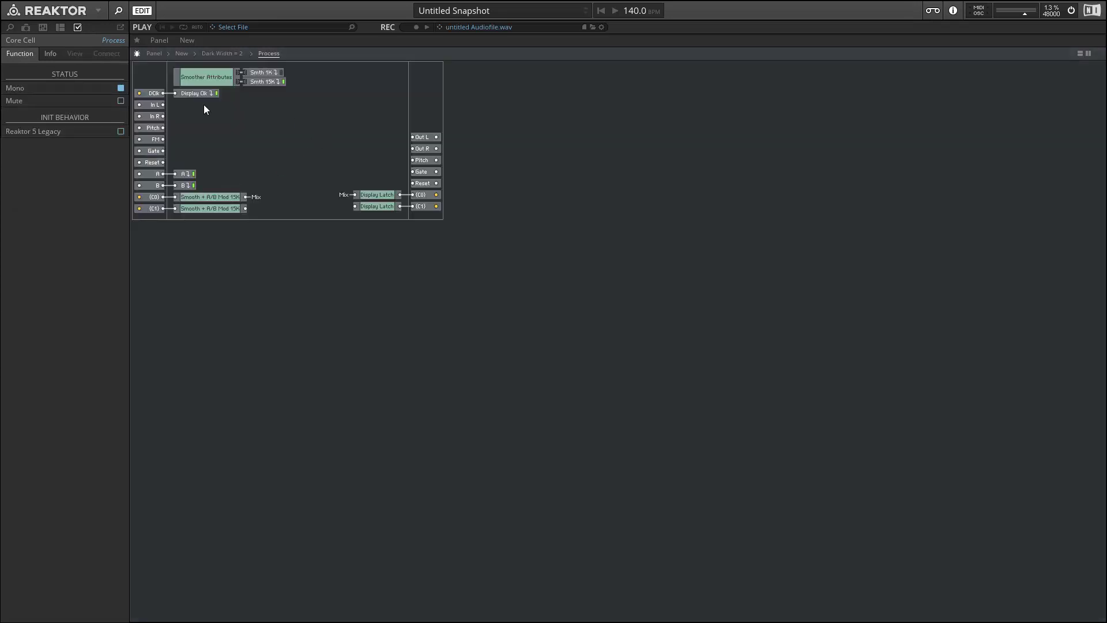
left_click_drag(171, 128, 129, 165)
key("Delete")
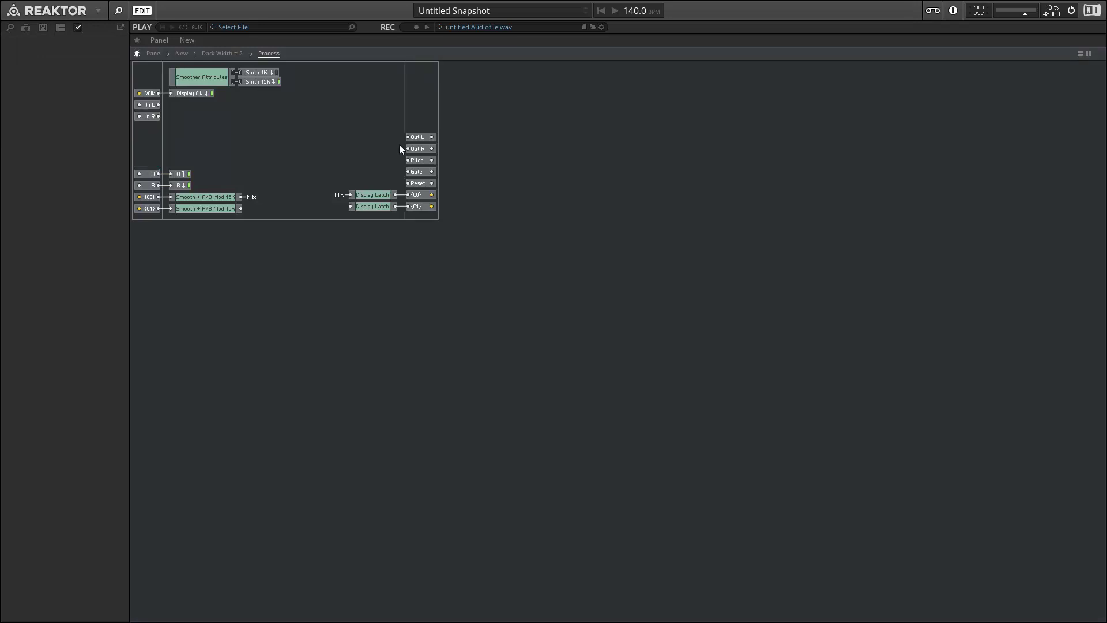
left_click_drag(392, 144, 444, 182)
key("Delete")
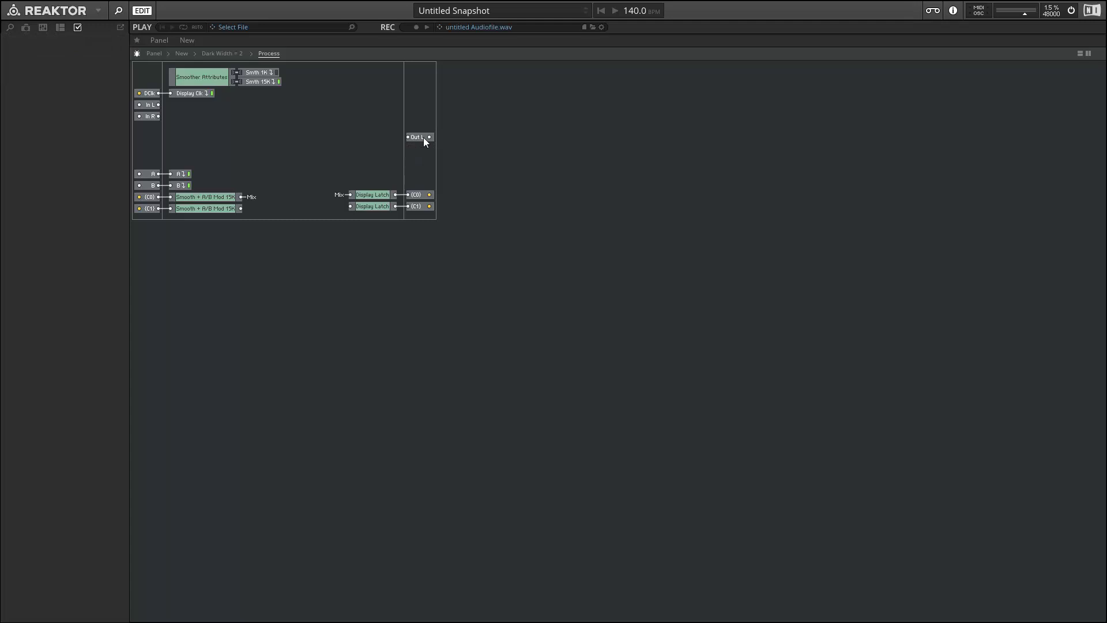
Rename the left and right input ports to In 1 and In 2
left_click(424, 137)
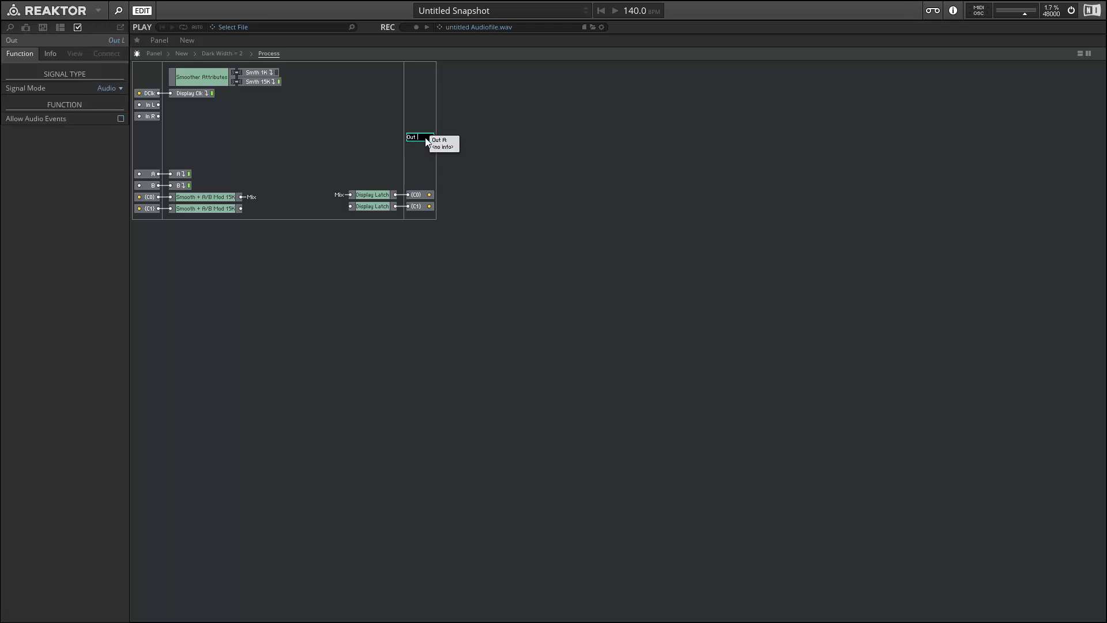
left_click(151, 106)
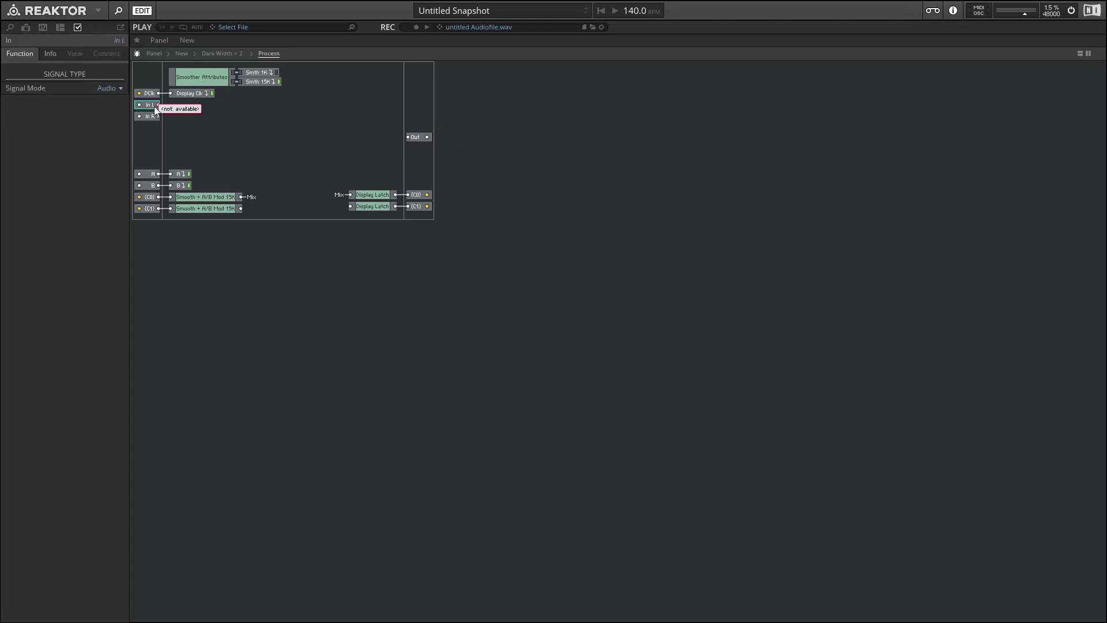
type("In 1")
key("Return")
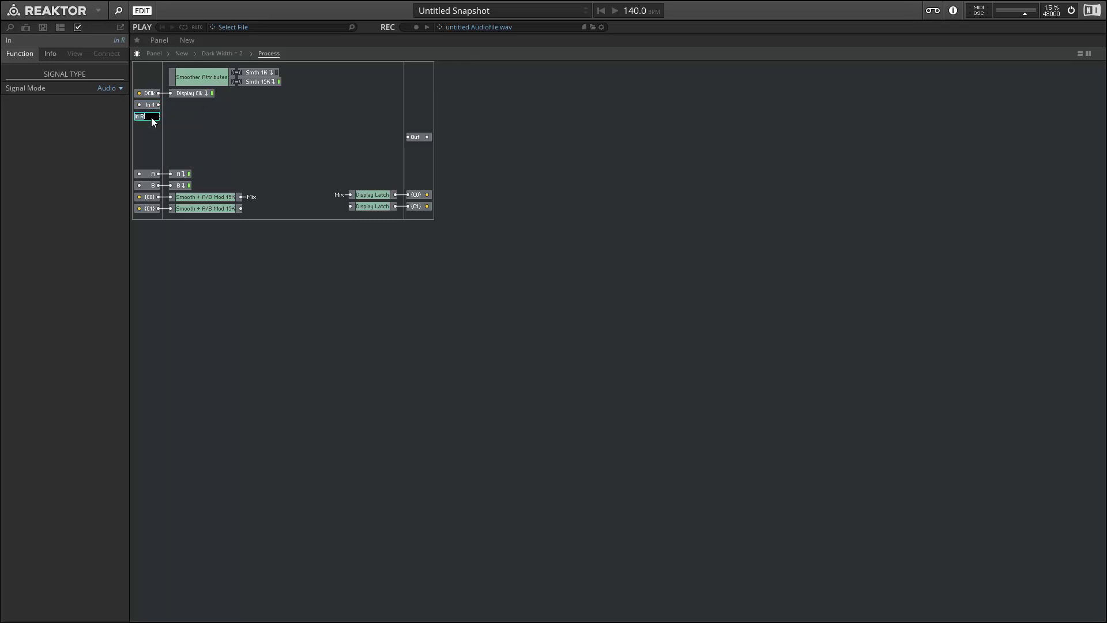
left_click(151, 117)
type("2")
left_click(220, 143)
Insert an XFade (par) module and wire In 1 and In 2 to its 0 and 1 inputs
double_click(258, 121)
type("xfad")
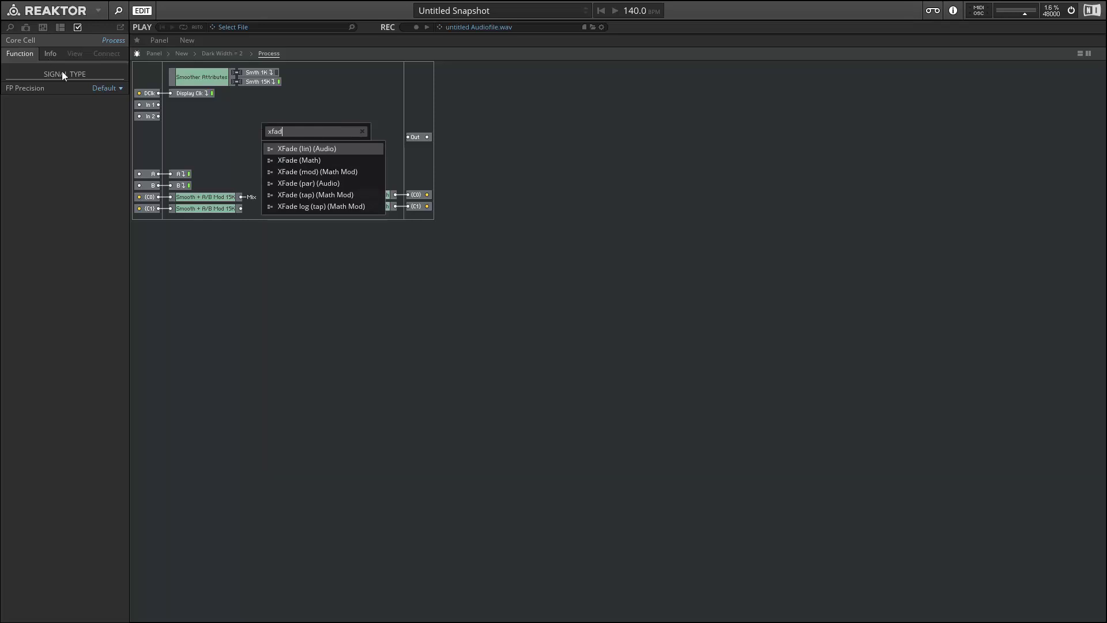
left_click(337, 183)
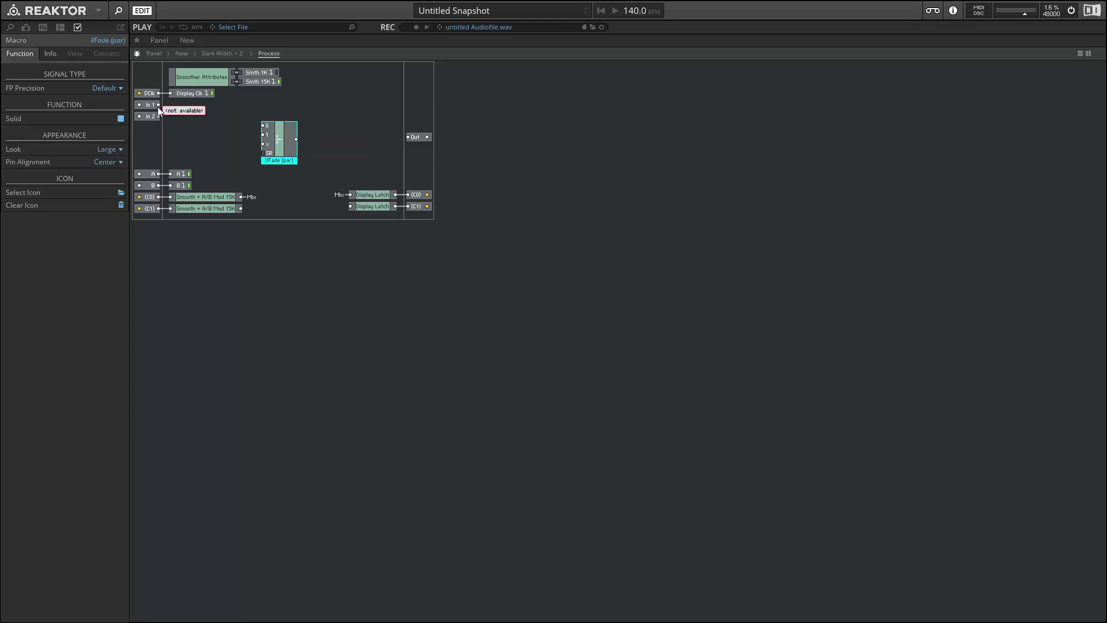
left_click_drag(158, 105, 263, 125)
left_click_drag(159, 116, 263, 135)
Connect the crossfader's x input to the Mix QuickBus and its SR input to the SR bus
right_click(271, 149)
left_click(253, 161)
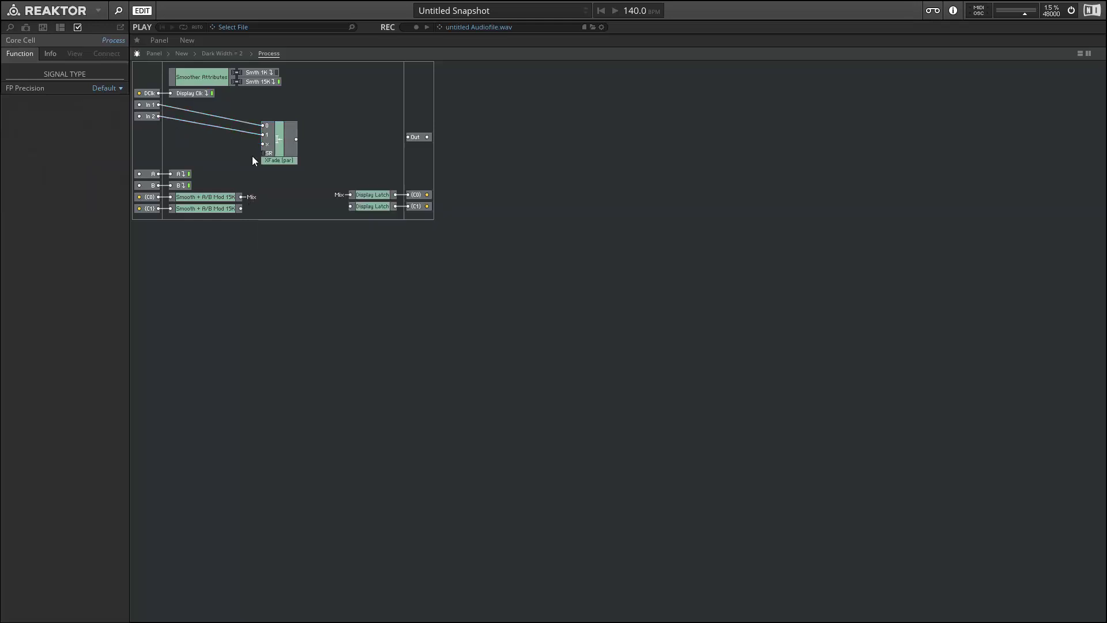
right_click(265, 148)
mouse_move(346, 194)
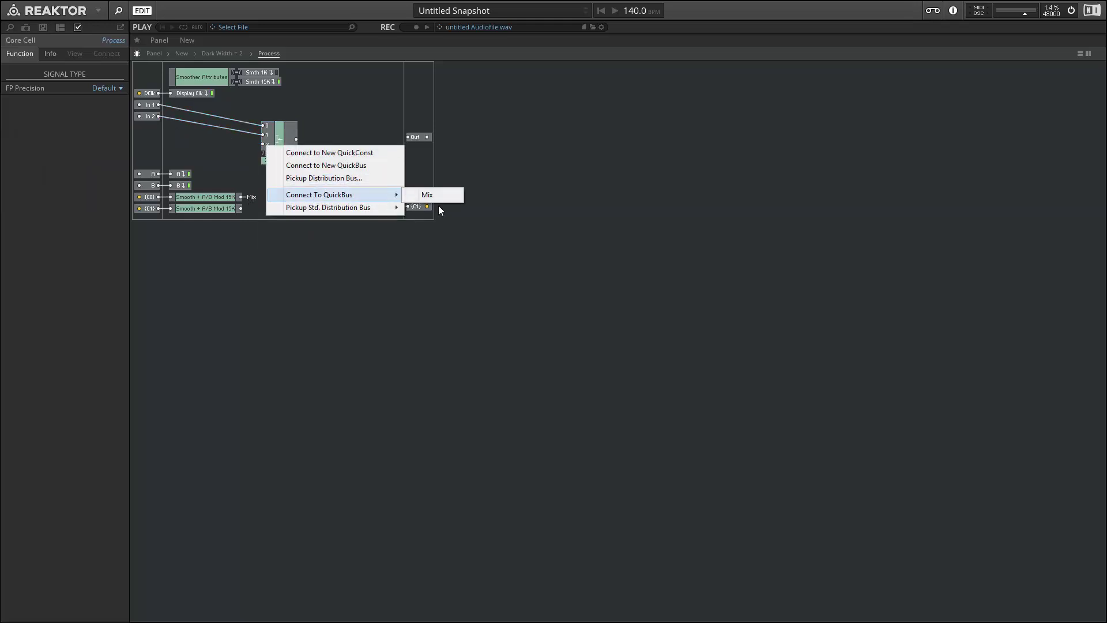
left_click(434, 200)
left_click_drag(287, 161, 308, 142)
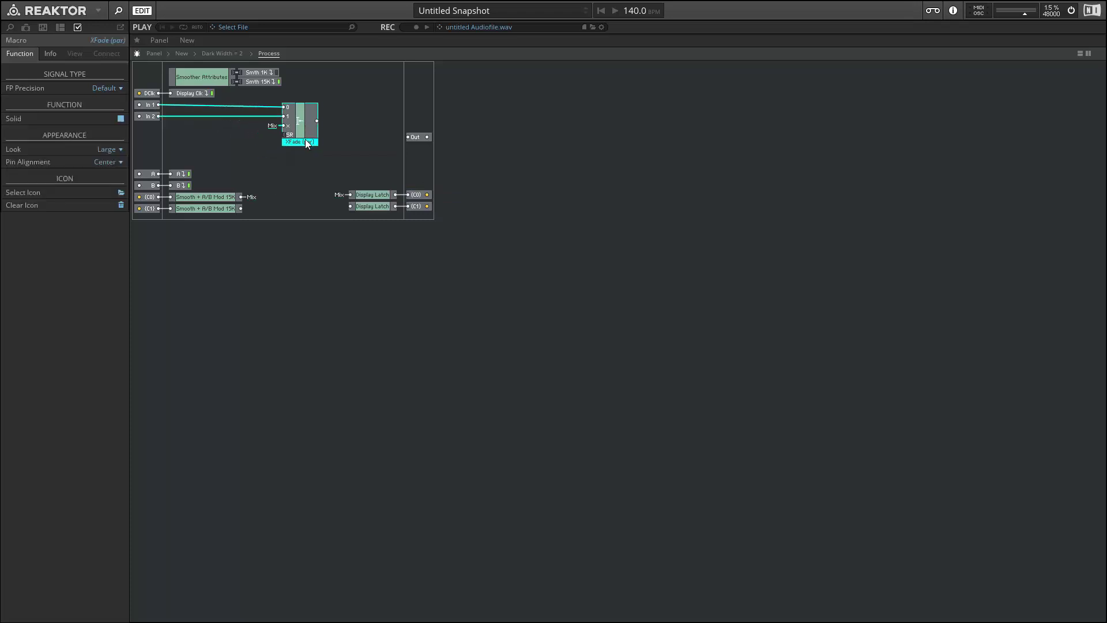
right_click(288, 137)
mouse_move(398, 171)
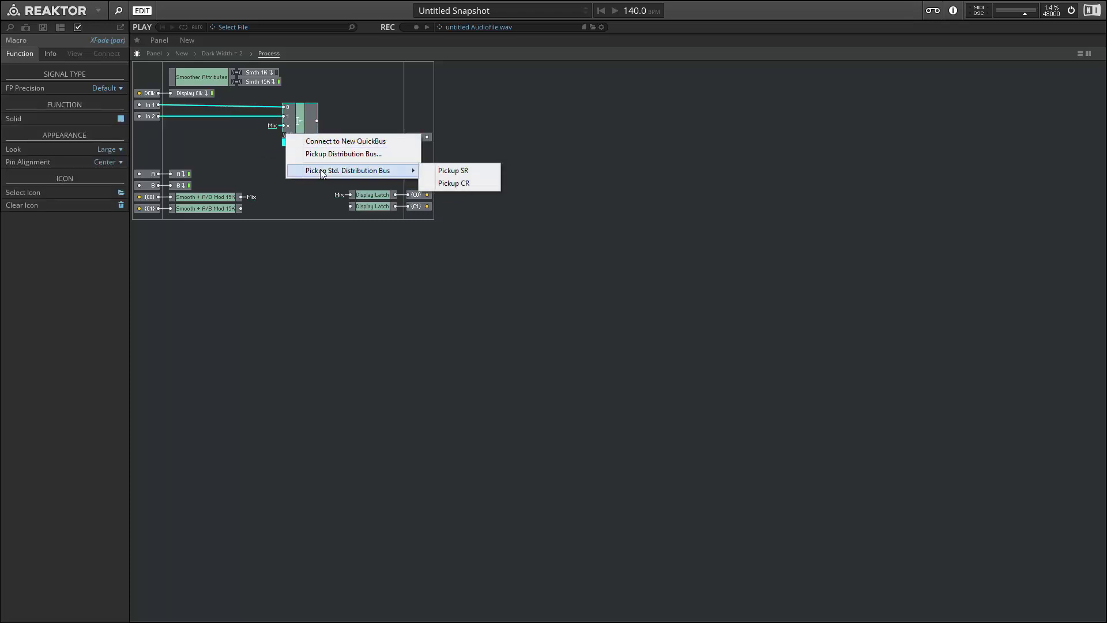
left_click(436, 170)
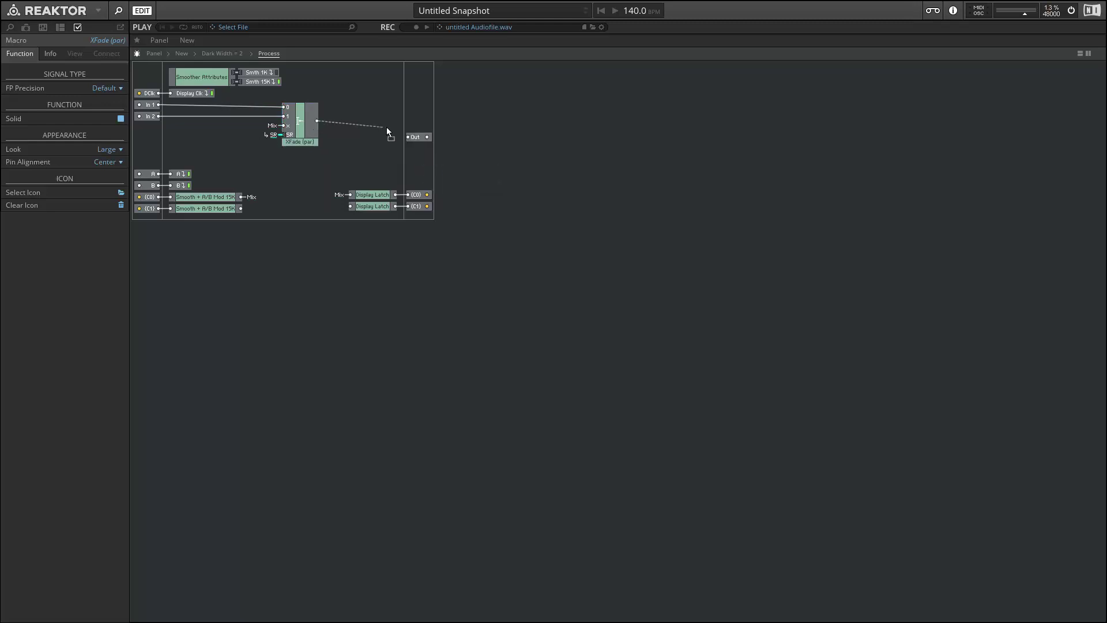
Wire the crossfader's output to Out and align the In 1 module
left_click_drag(386, 127, 418, 121)
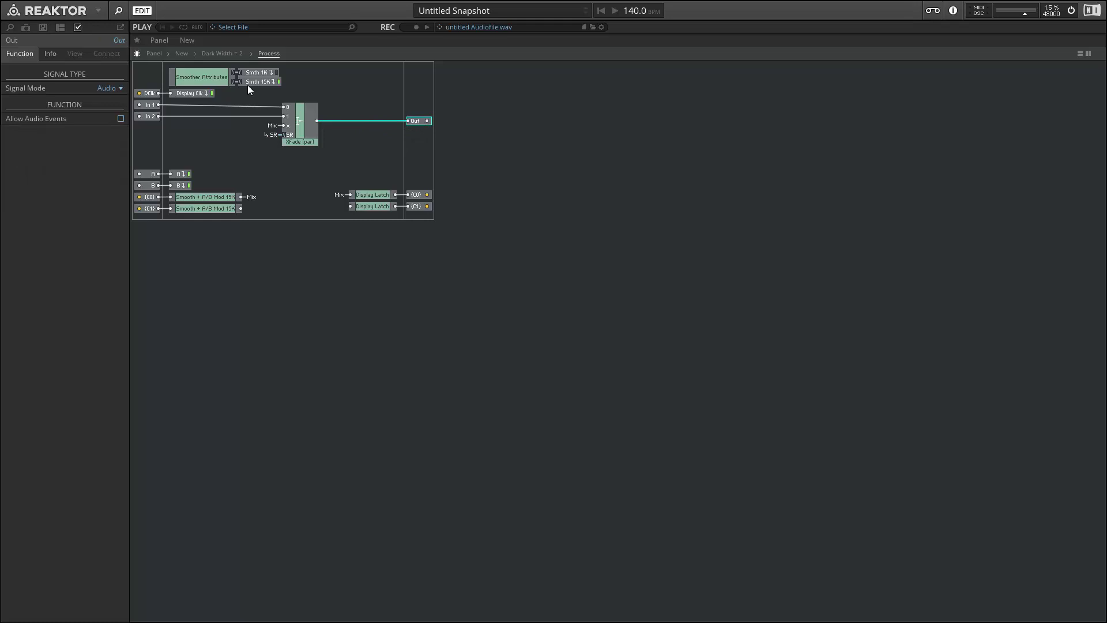
left_click_drag(144, 104, 144, 108)
left_click(202, 145)
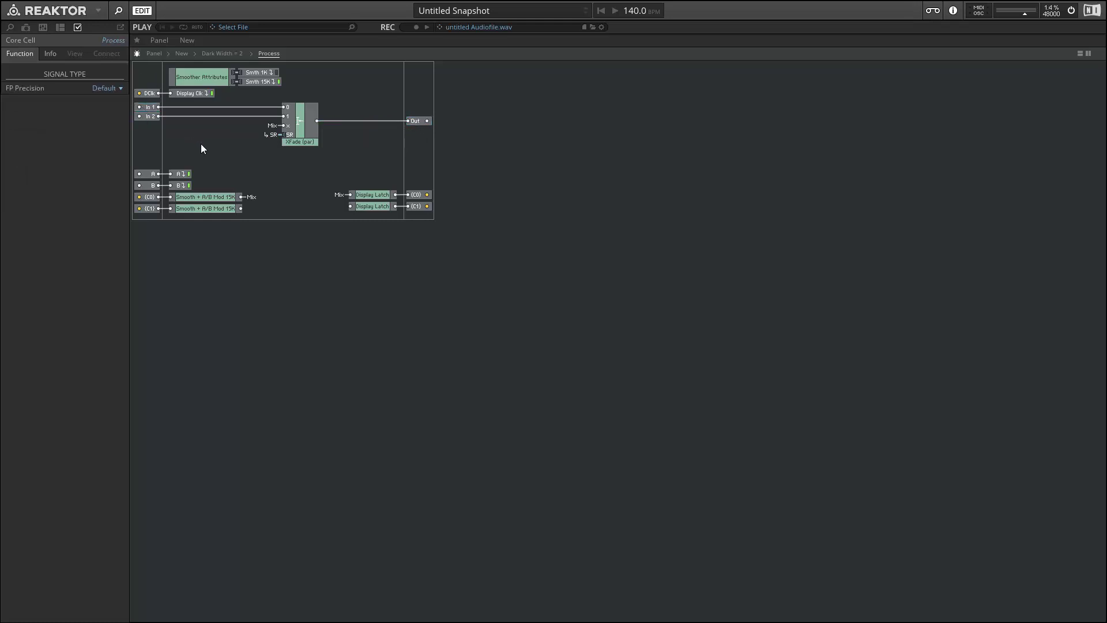
At the Dark Width = 2 instrument level, delete the Pitch, FM, Gate and Reset inputs
double_click(322, 176)
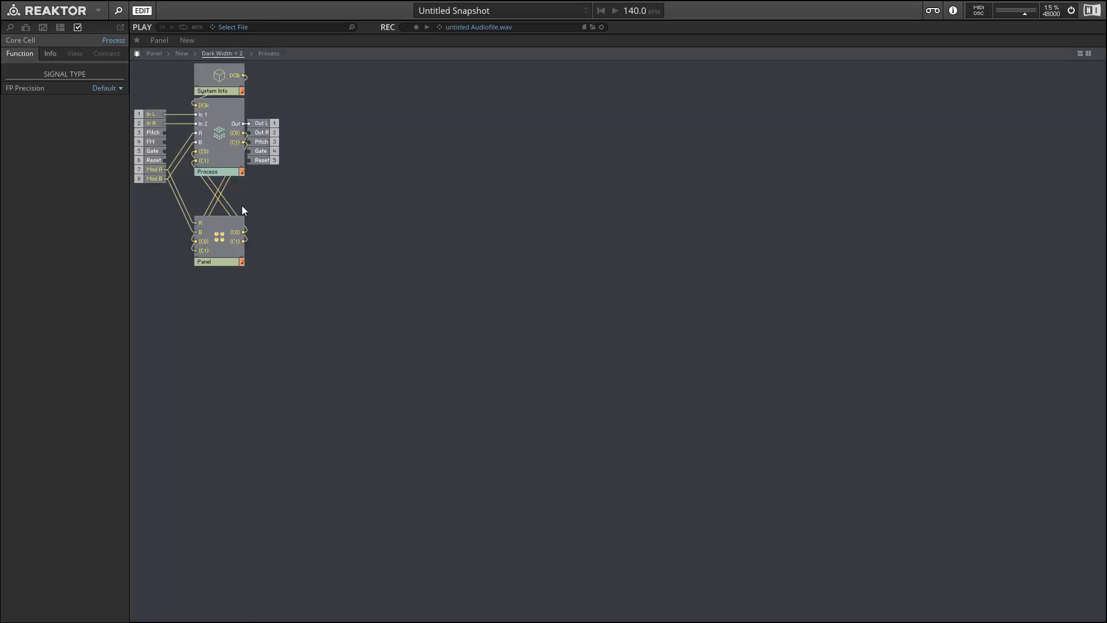
left_click(166, 132)
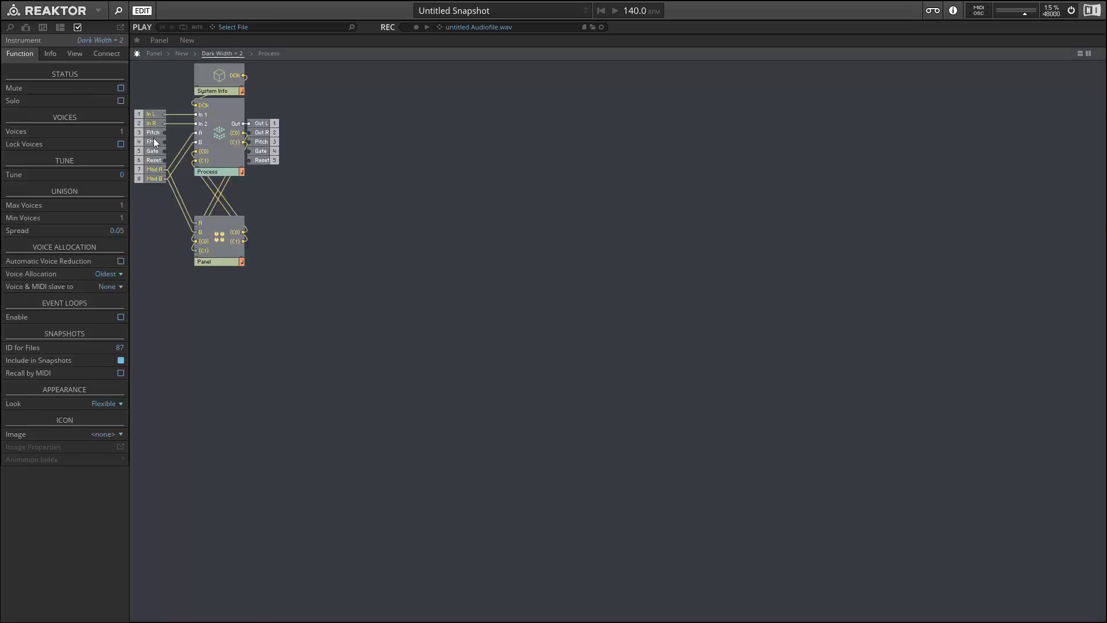
key("Delete")
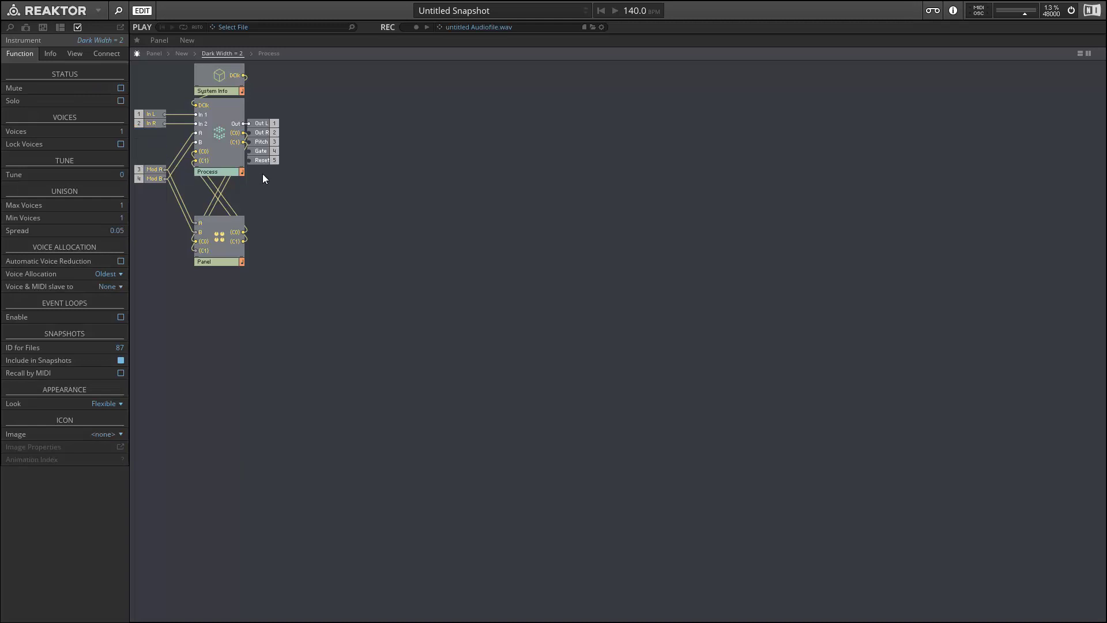
Rename the ports In L, In R and Out L to In 1, In 2 and Out, then go up to the ensemble
left_click(153, 116)
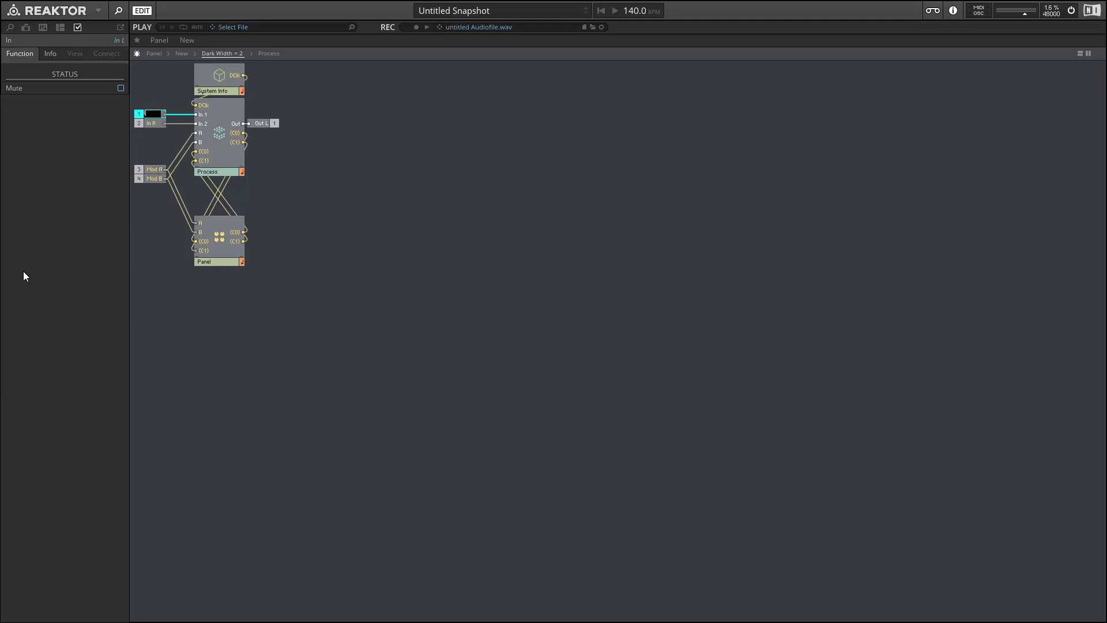
type("In 1")
key("Return")
left_click(150, 124)
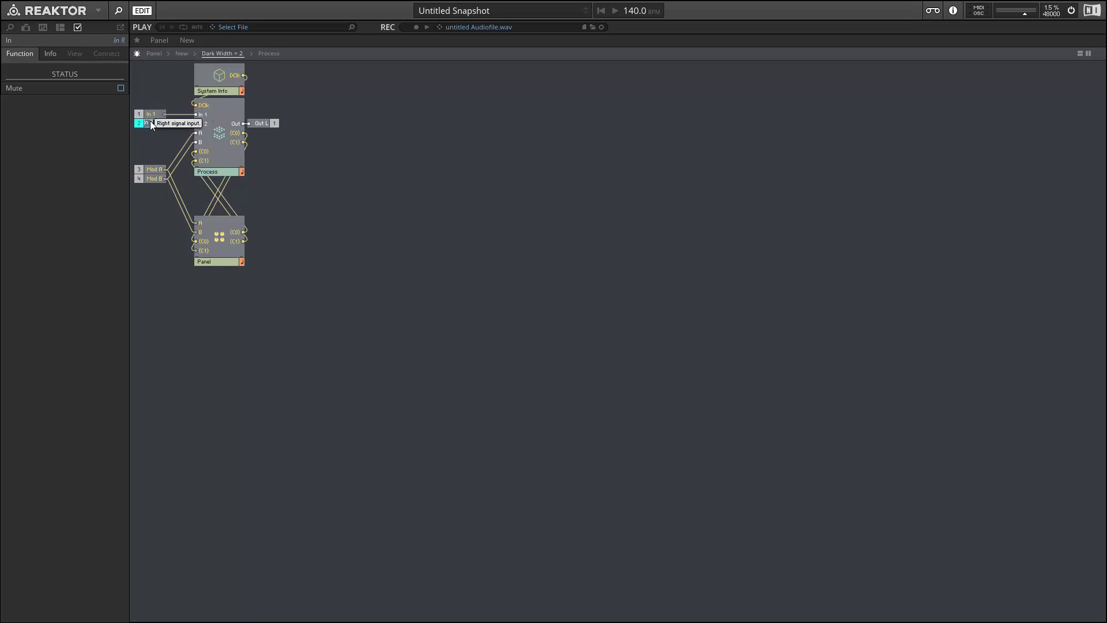
left_click(151, 124)
type("In 2")
key("Return")
left_click(264, 125)
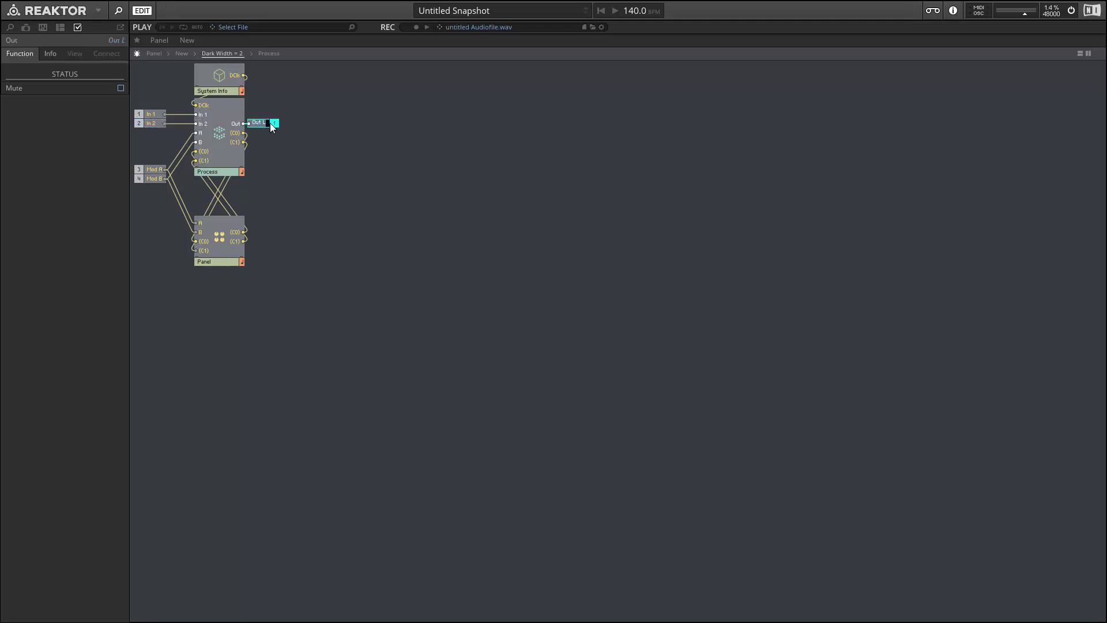
double_click(266, 122)
key("Return")
double_click(292, 205)
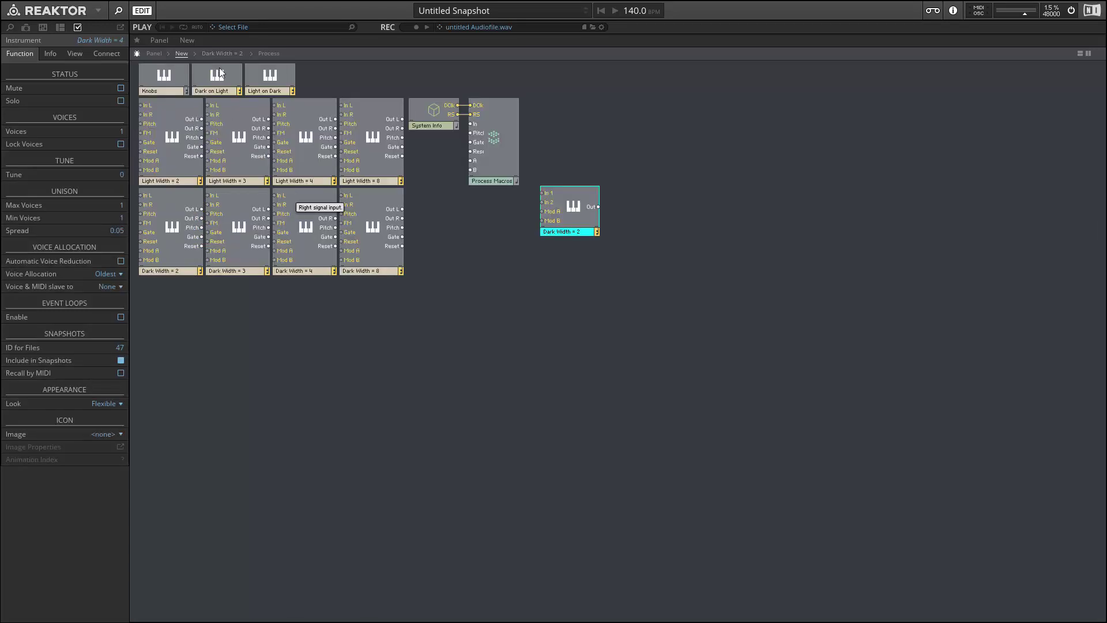
Rename the Dark Width = 2 instrument to Crossfader
left_click(572, 222)
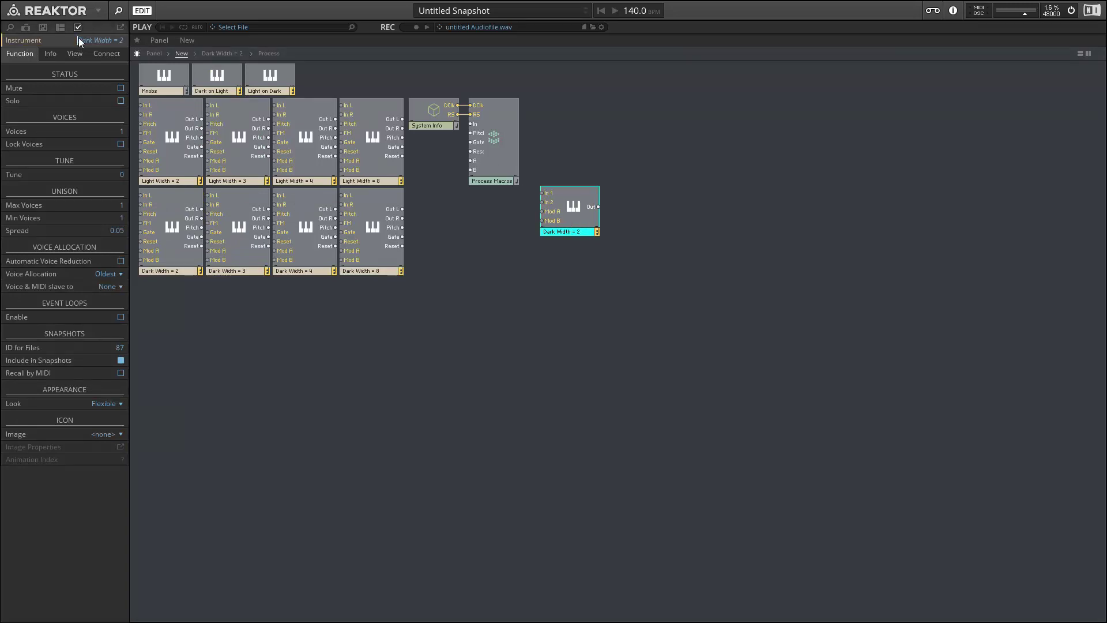
left_click_drag(122, 39, 57, 42)
type("Crossfader")
key("Return")
Save the instrument over Crossfade.ism in the Blocks folder, confirming the replacement
right_click(579, 231)
left_click(626, 323)
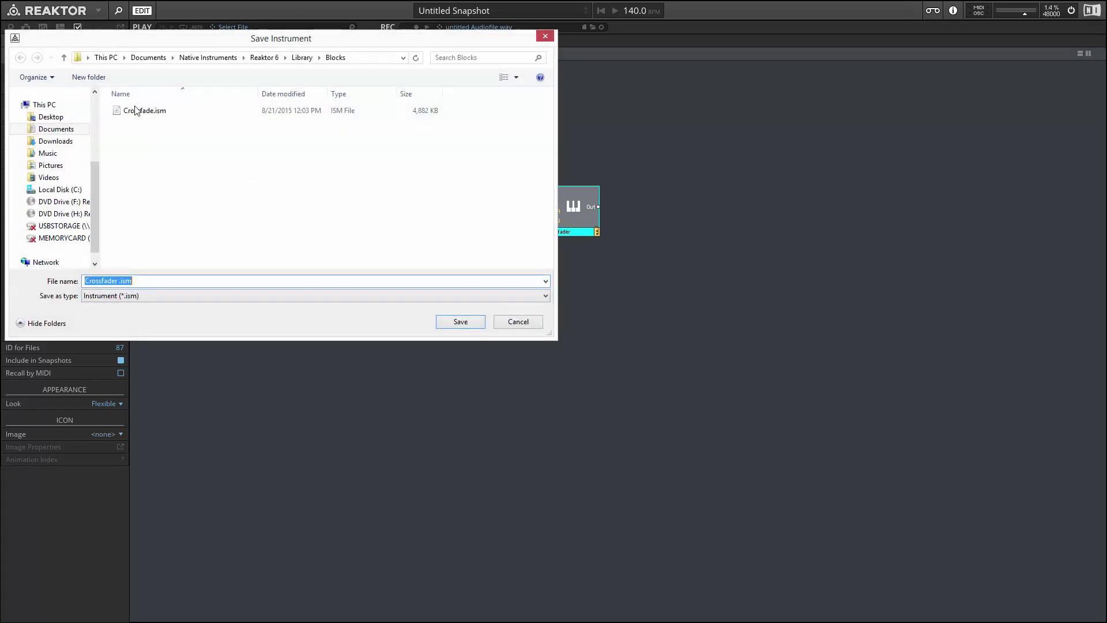
left_click(142, 112)
key("Return")
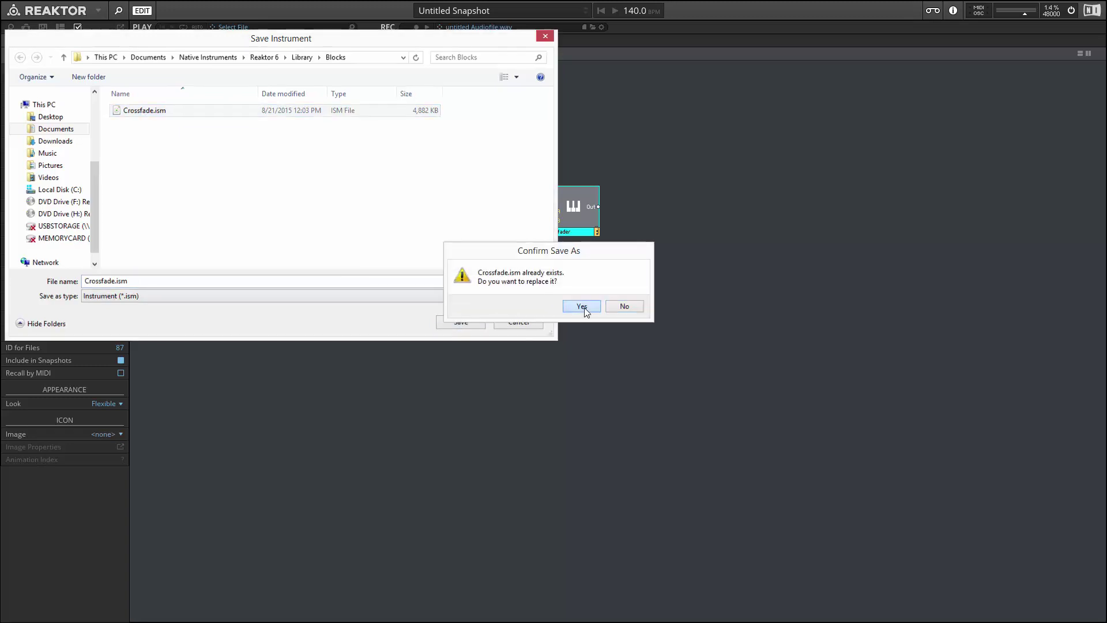
left_click(583, 307)
left_click(545, 324)
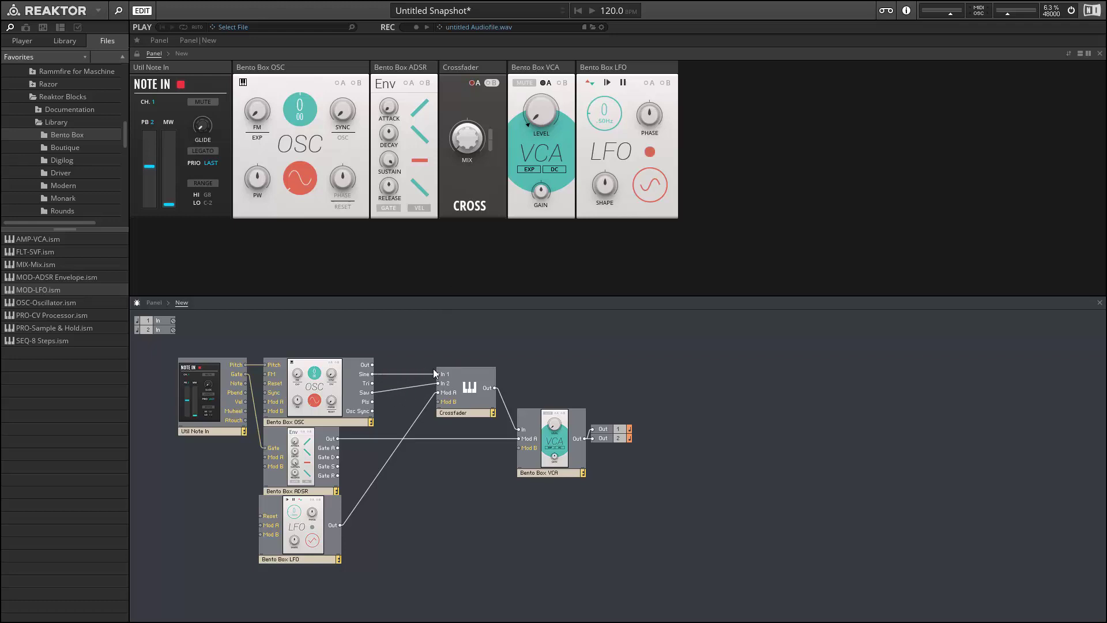
Check the Crossfader block's wiring in the Bento Box patch and nudge the LFO slightly
left_click(462, 378)
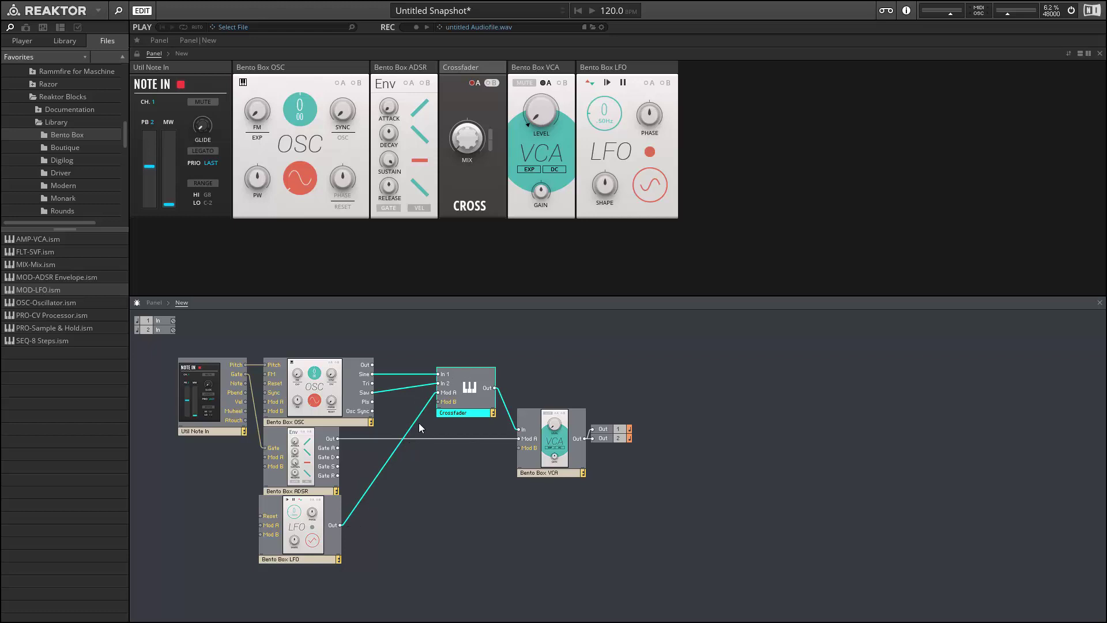
left_click_drag(313, 515, 310, 515)
left_click(398, 518)
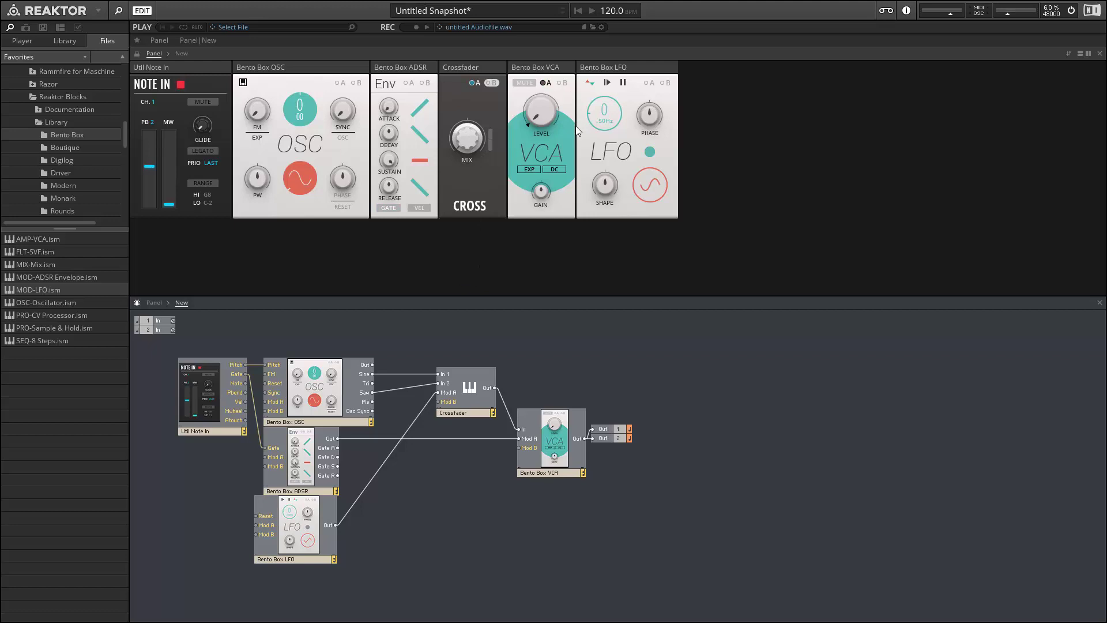
Set the Crossfader's modulation selector to A so the LFO sweeps the MIX knob
left_click(478, 83)
mouse_move(459, 143)
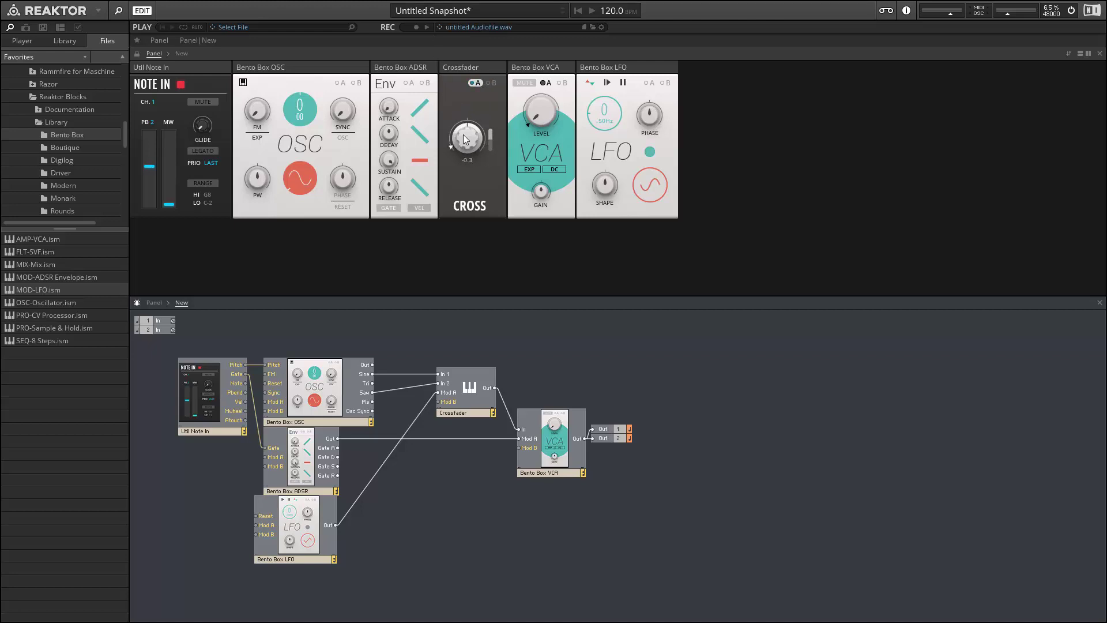